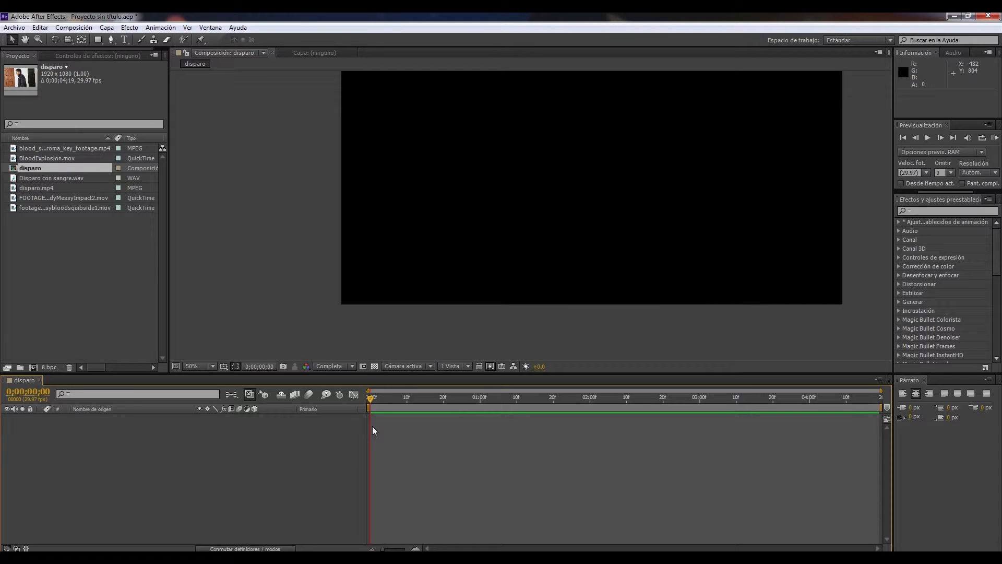
# Add the disparo.mp4 footage to the disparo composition and preview the whole clip
pyautogui.click(54, 266)
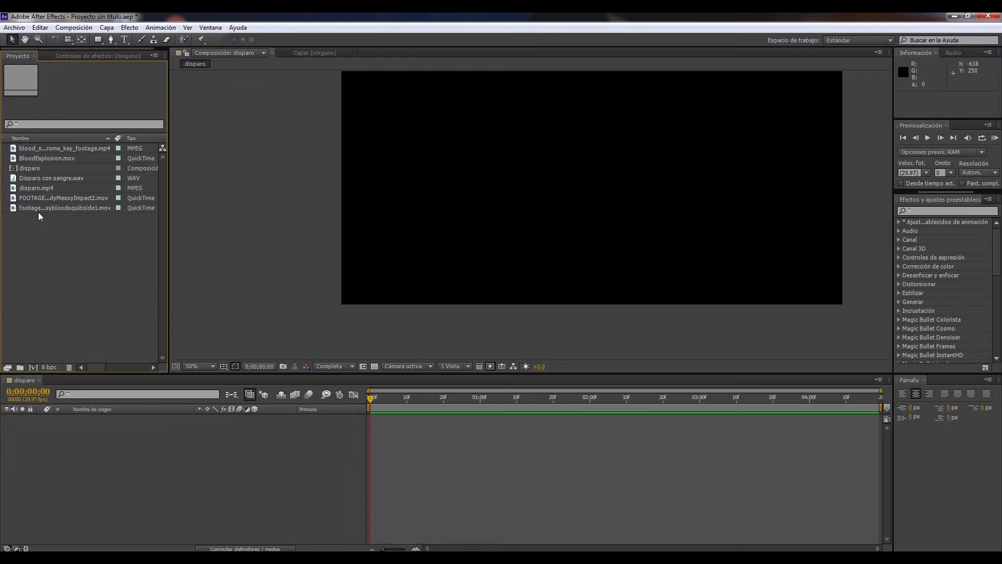
pyautogui.moveTo(48, 188); pyautogui.dragTo(255, 460)
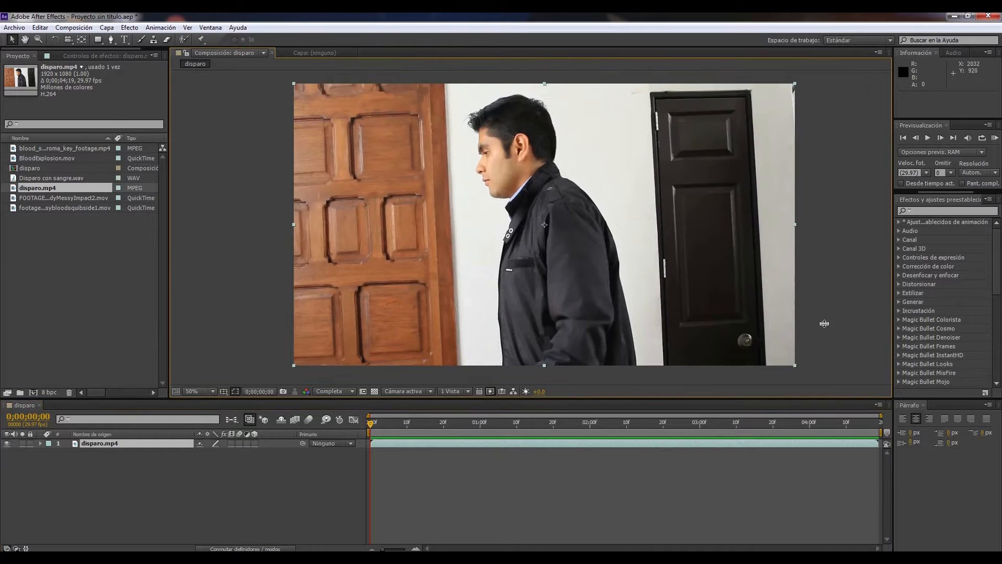
pyautogui.click(825, 325)
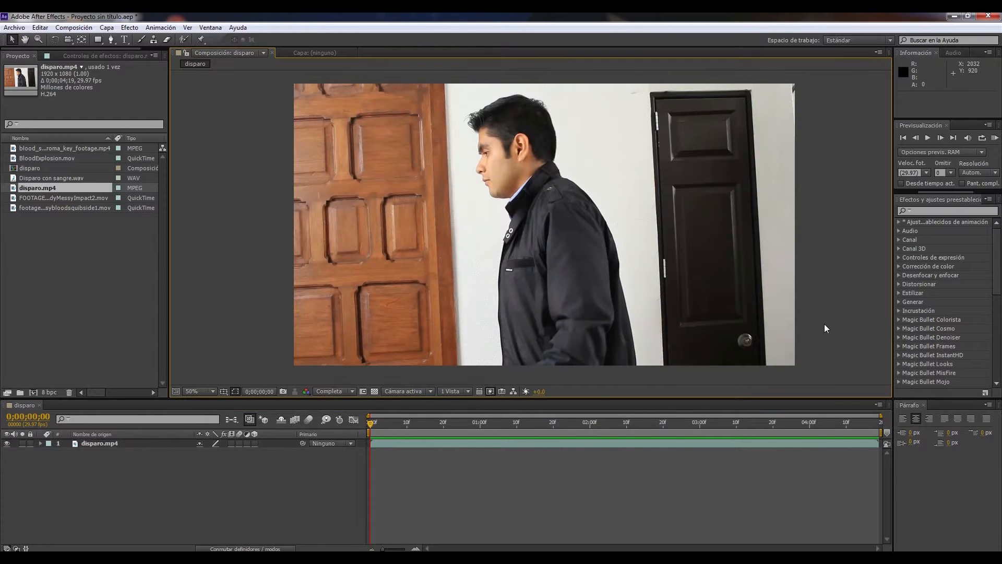
pyautogui.press('KP_0')
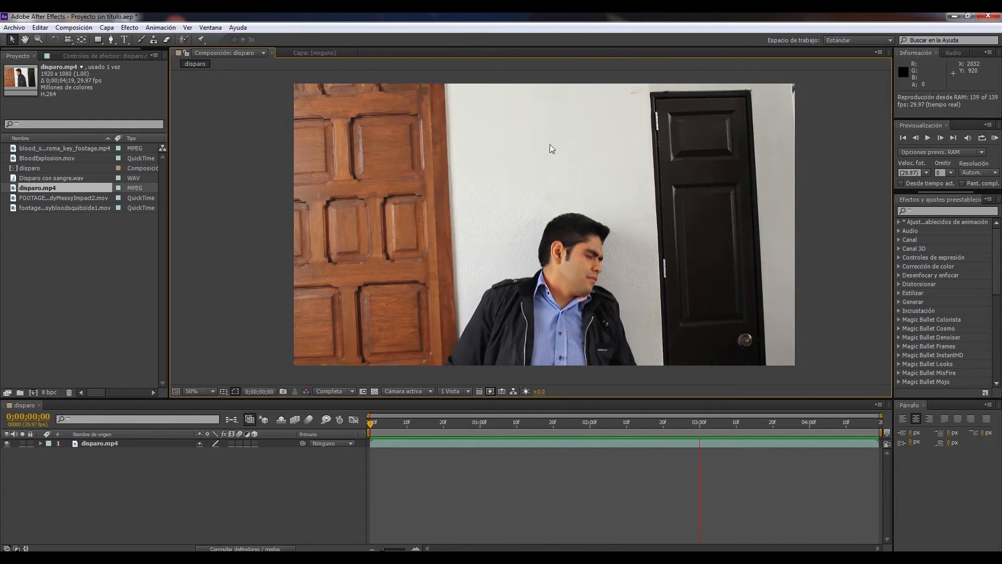
# Move the current time to 0;00;02;05, where the man leans against the wall
pyautogui.click(506, 425)
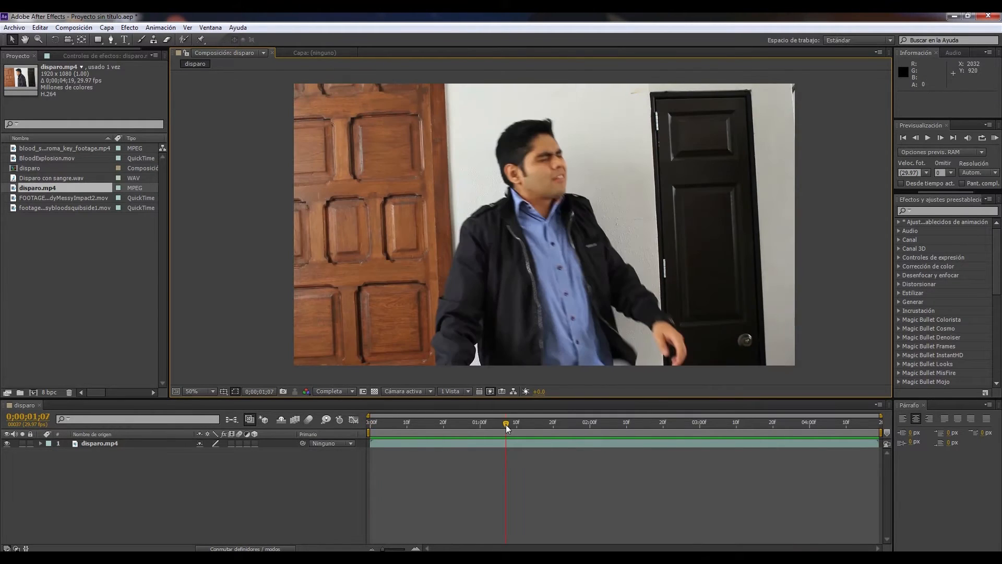
pyautogui.moveTo(506, 424); pyautogui.dragTo(585, 425)
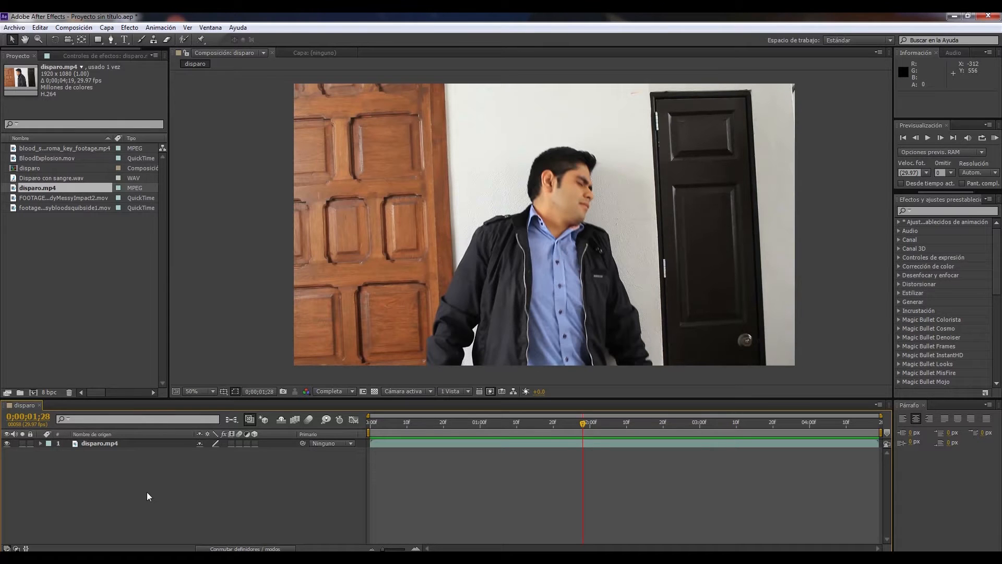
pyautogui.moveTo(574, 428); pyautogui.dragTo(609, 426)
# Duplicate the disparo.mp4 layer and rename the lower copy "fondo"
pyautogui.click(106, 444)
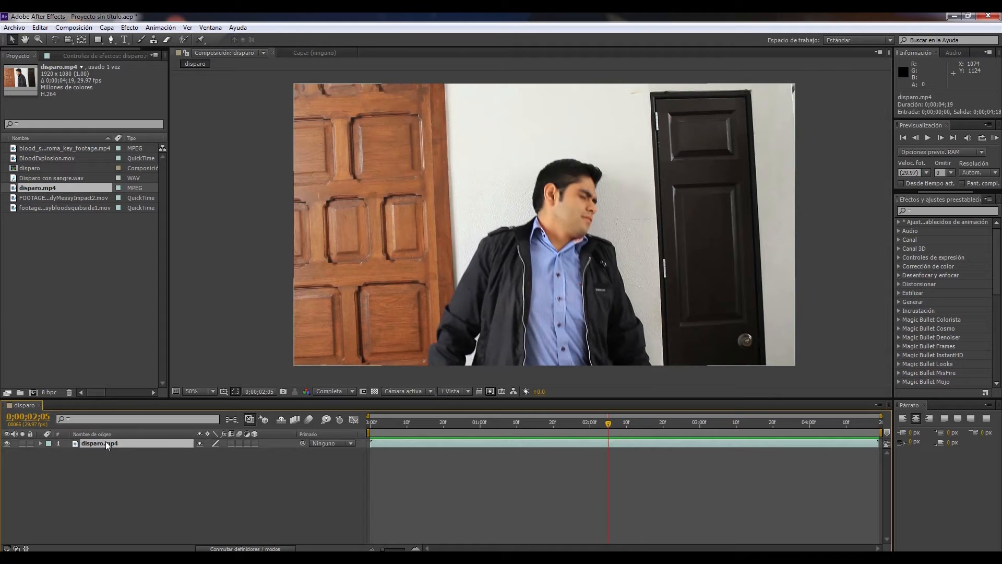
pyautogui.hotkey('ctrl', 'd')
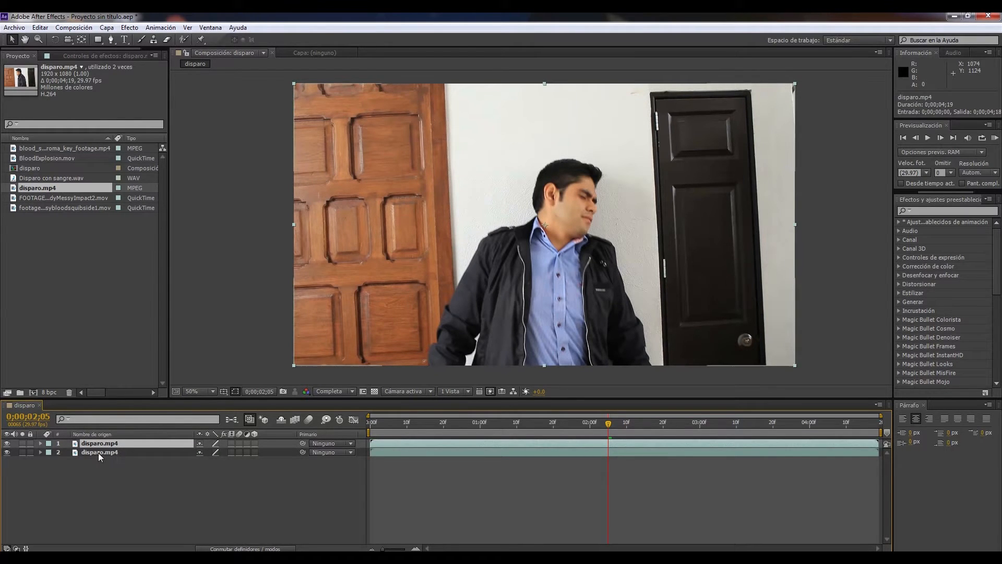
pyautogui.click(98, 453)
pyautogui.rightClick(96, 454)
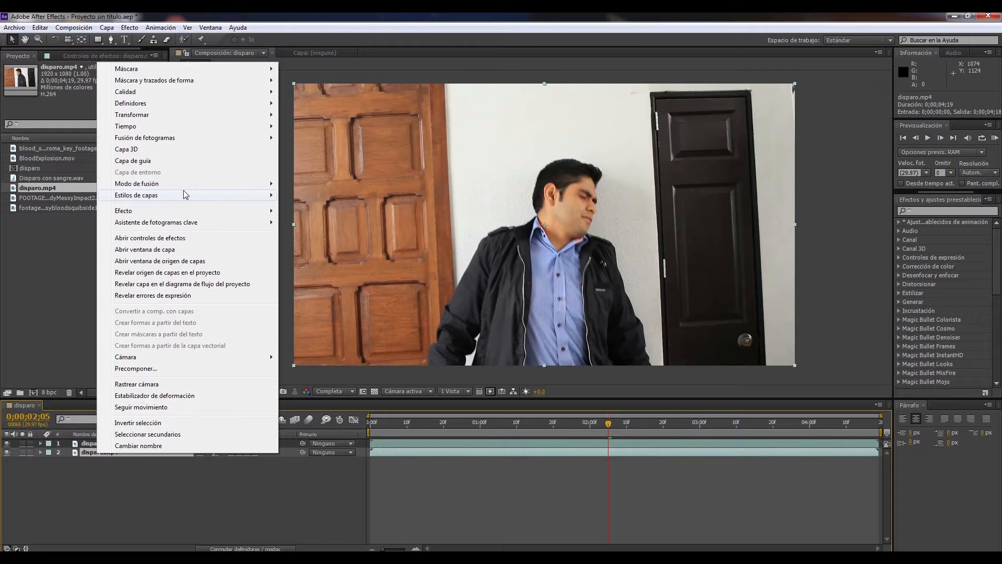
pyautogui.click(154, 446)
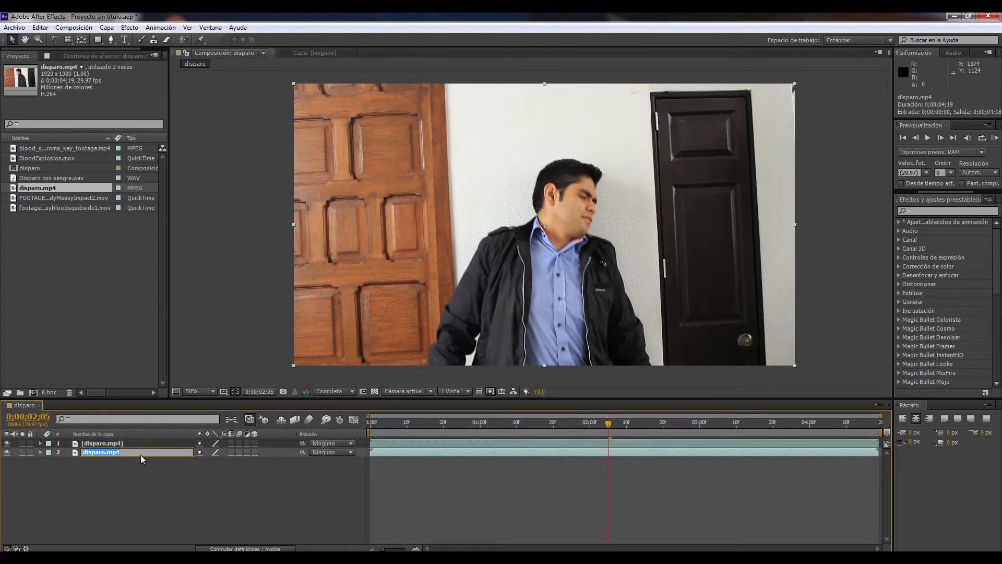
pyautogui.write('fondo')
pyautogui.press('Return')
# Rename the upper disparo.mp4 layer "pincel de rotoscopia"
pyautogui.click(97, 446)
pyautogui.rightClick(97, 446)
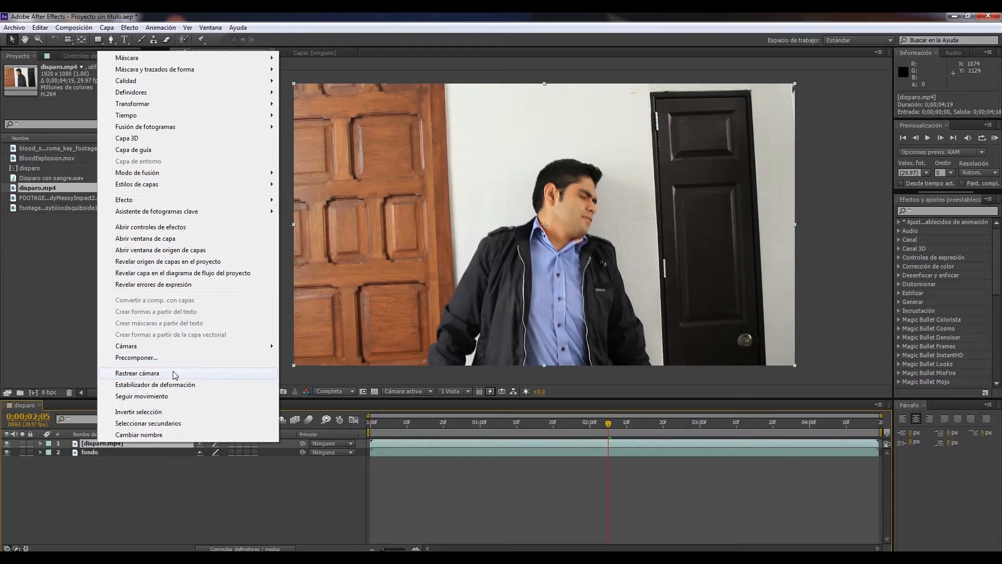
pyautogui.click(156, 434)
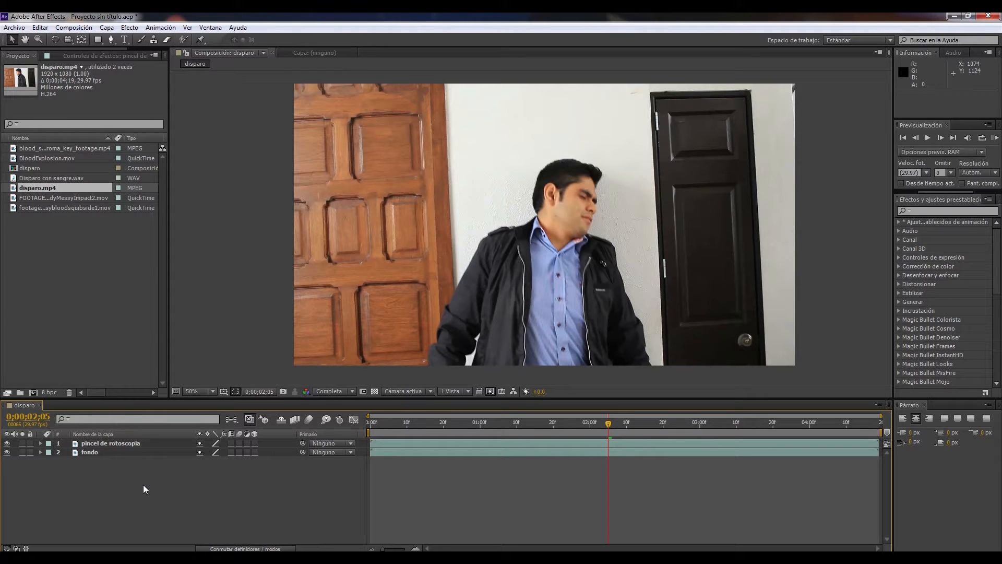
# Open the "pincel de rotoscopia" layer for Roto Brush work and paint foreground strokes over the man's head, shirt and both jacket sides
pyautogui.click(152, 444)
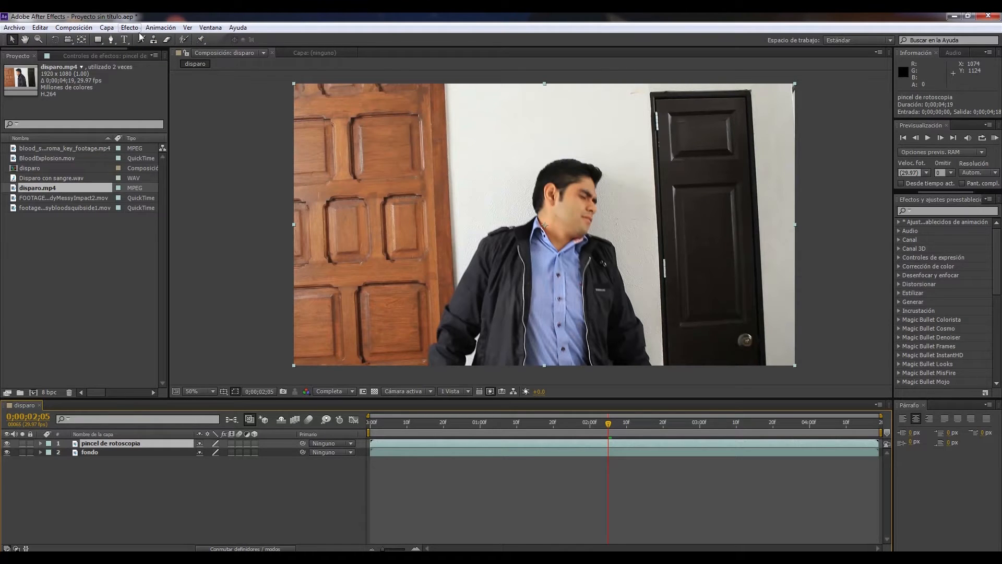
pyautogui.click(184, 40)
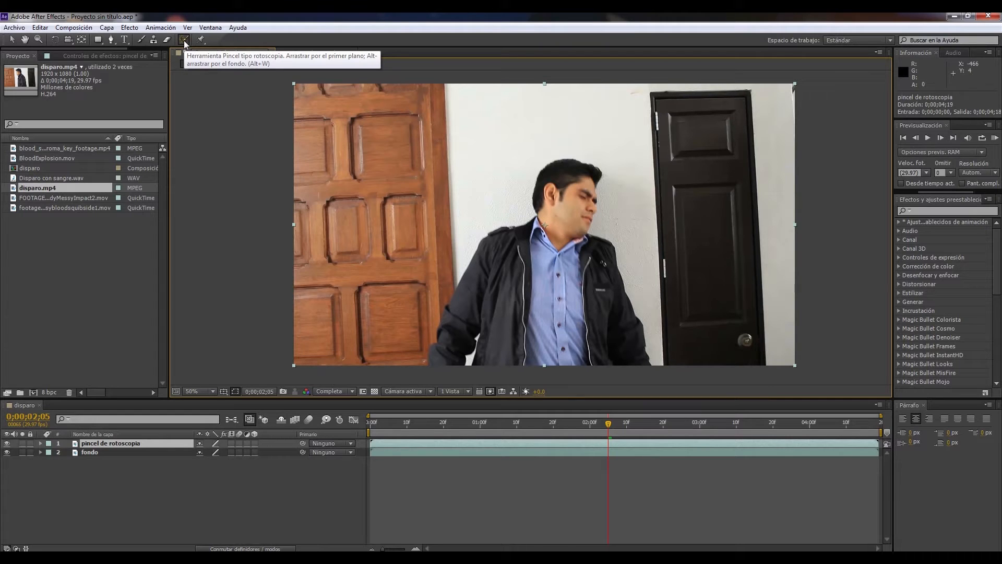
pyautogui.doubleClick(105, 441)
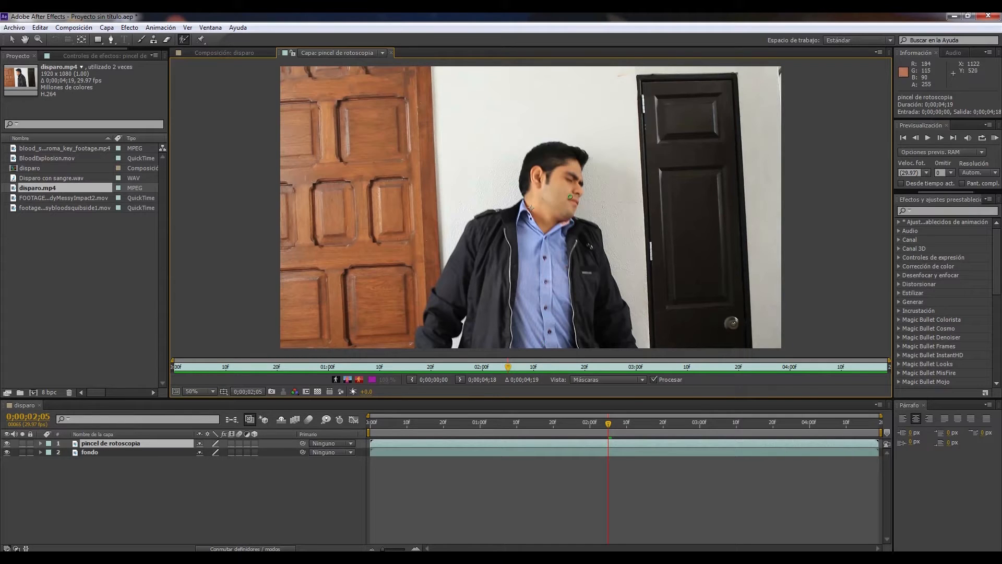
pyautogui.moveTo(554, 150); pyautogui.dragTo(528, 345)
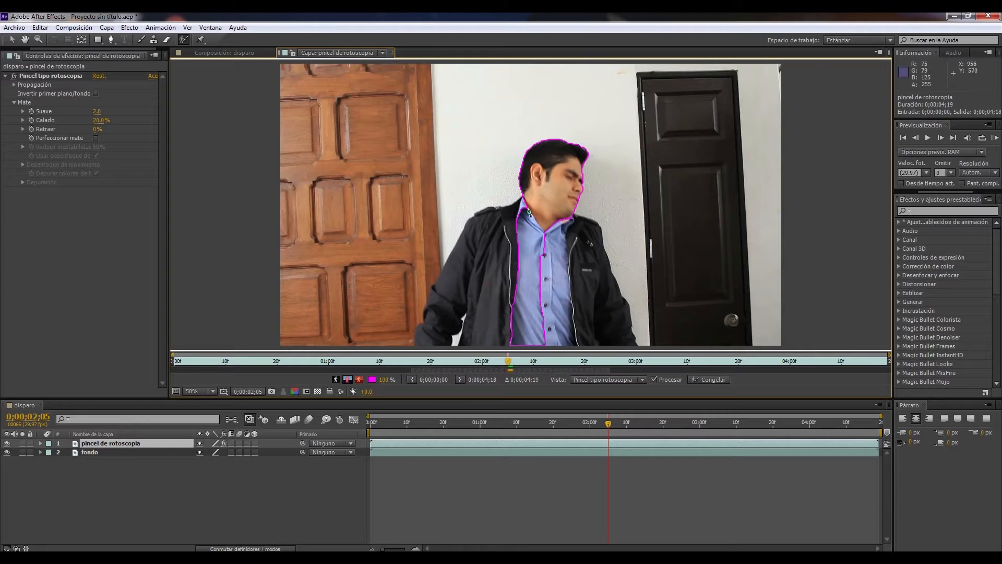
pyautogui.moveTo(537, 202)
pyautogui.mouseDown()
pyautogui.moveTo(477, 230)
pyautogui.moveTo(434, 298)
pyautogui.moveTo(423, 341)
pyautogui.mouseUp()
pyautogui.moveTo(559, 213)
pyautogui.mouseDown()
pyautogui.moveTo(589, 224)
pyautogui.moveTo(626, 350)
pyautogui.mouseUp()
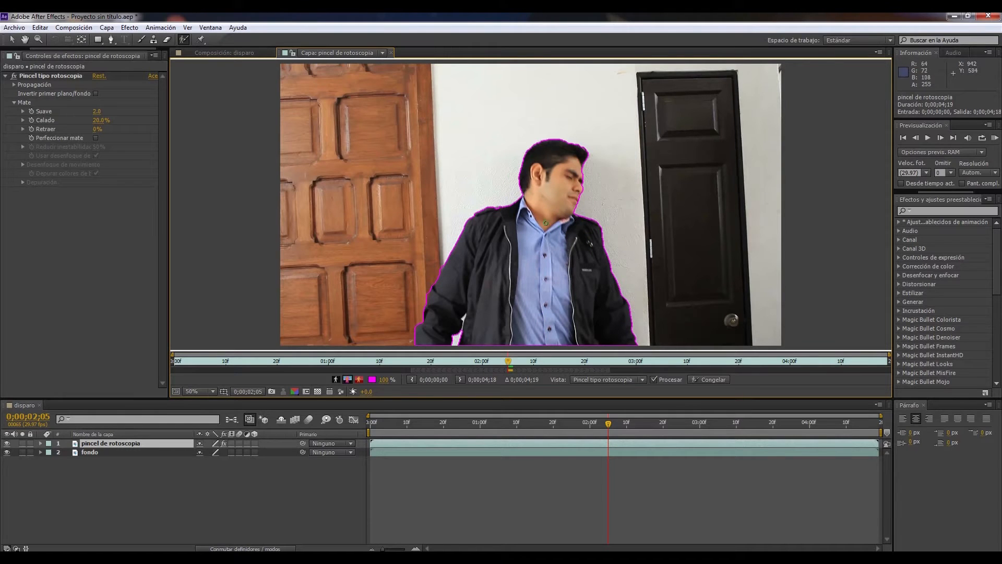
# Try a background stroke on the small wall gap between the arm and the jacket, and undo it
pyautogui.scroll(6, 546, 224)
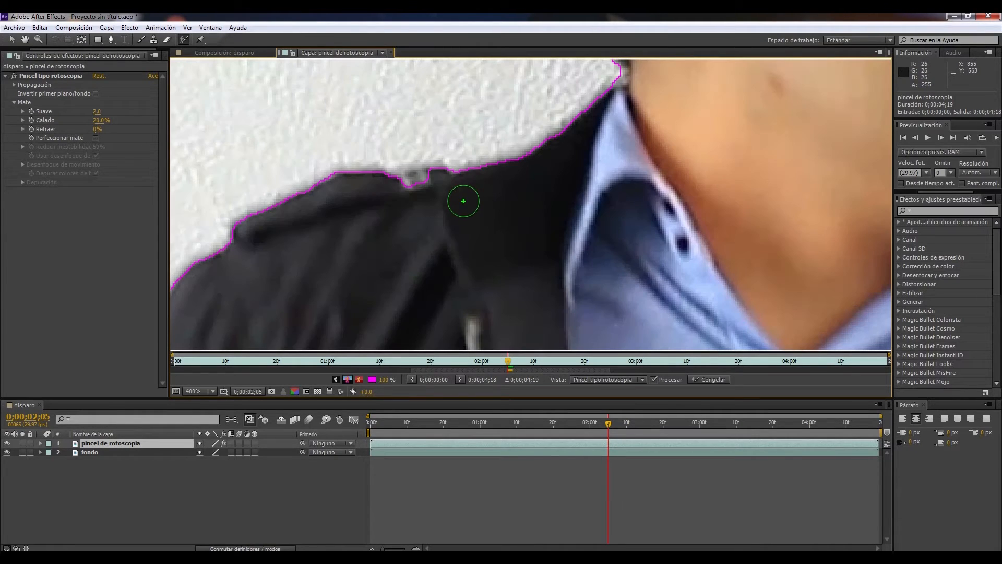
pyautogui.scroll(-1, 470, 261)
pyautogui.scroll(-1, 490, 272)
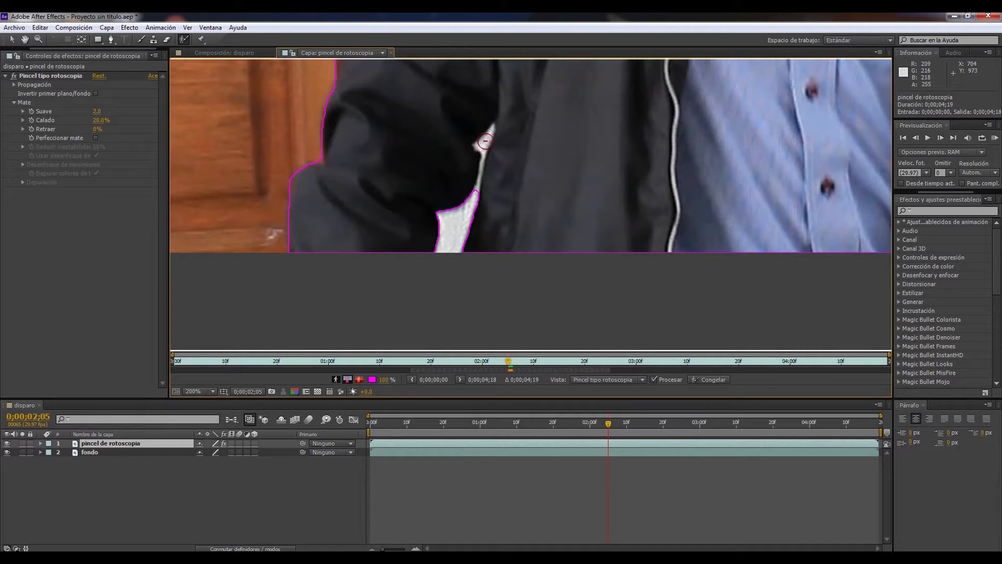
pyautogui.moveTo(485, 140); pyautogui.dragTo(483, 147)
pyautogui.hotkey('ctrl', 'z')
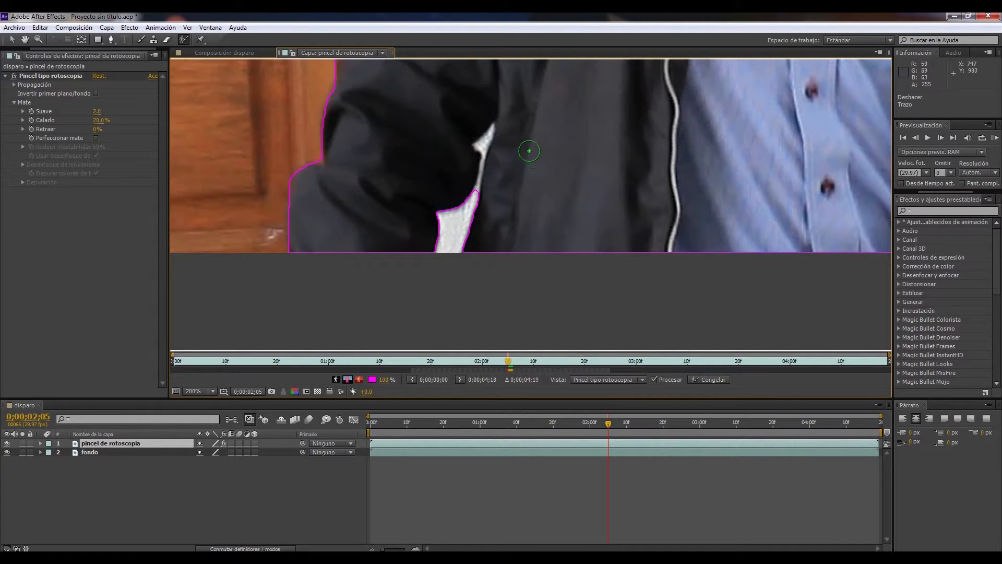
# Adjust the Roto Brush size and subtract the narrow wall gap between the arm and the jacket with background strokes
pyautogui.scroll(2, 483, 138)
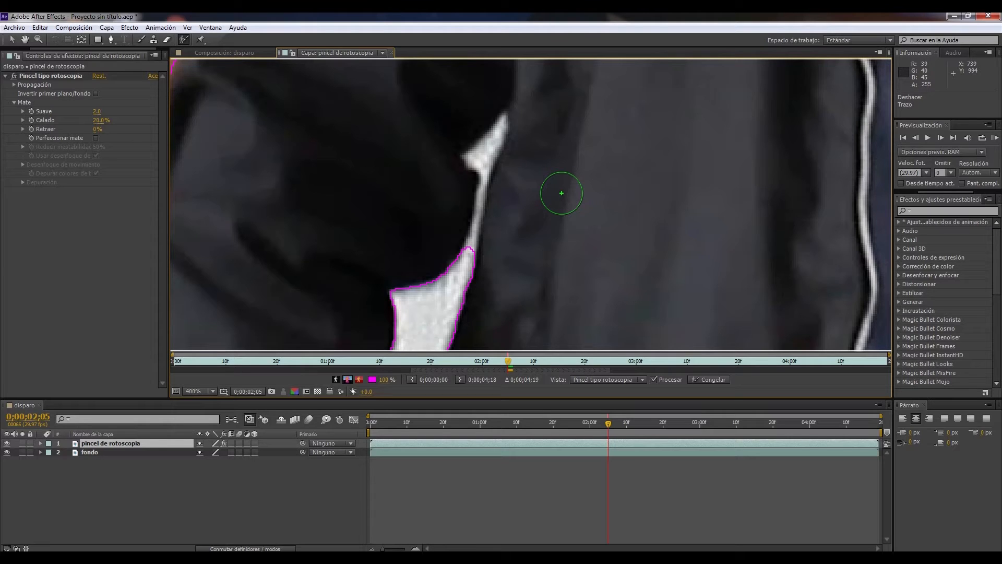
pyautogui.moveTo(561, 193)
pyautogui.keyDown('ctrl'); pyautogui.mouseDown()
pyautogui.moveTo(545, 193)
pyautogui.moveTo(584, 193)
pyautogui.mouseUp(); pyautogui.keyUp('ctrl')
pyautogui.keyDown('ctrl'); pyautogui.moveTo(584, 193); pyautogui.dragTo(548, 193); pyautogui.keyUp('ctrl')
pyautogui.keyDown('alt'); pyautogui.moveTo(487, 151); pyautogui.dragTo(483, 161); pyautogui.keyUp('alt')
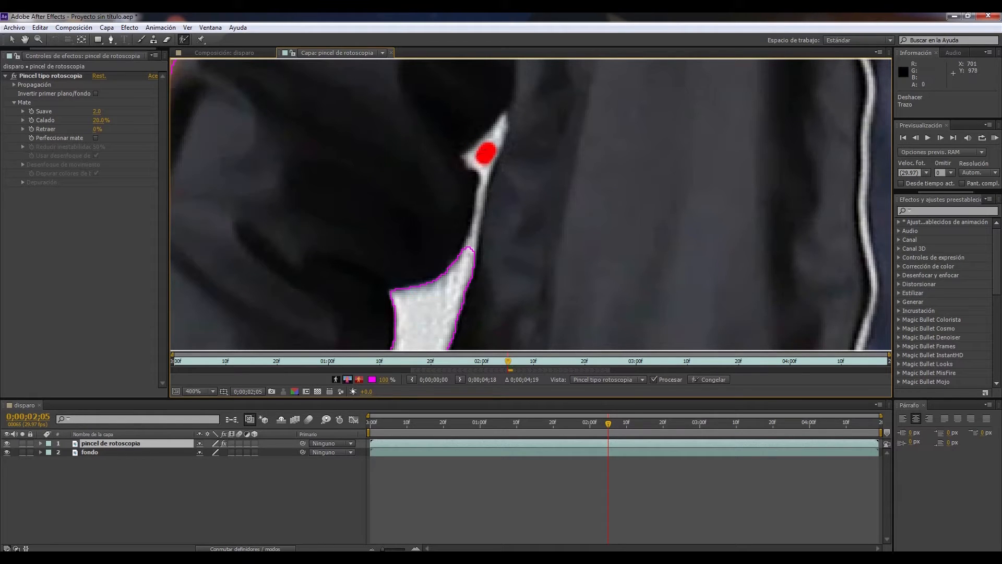
pyautogui.keyDown('ctrl'); pyautogui.moveTo(531, 191); pyautogui.dragTo(526, 191); pyautogui.keyUp('ctrl')
pyautogui.moveTo(470, 248); pyautogui.dragTo(481, 181)
# Examine the Roto Brush outline around the man's head, shoulders and arms for selection errors
pyautogui.scroll(-3, 481, 181)
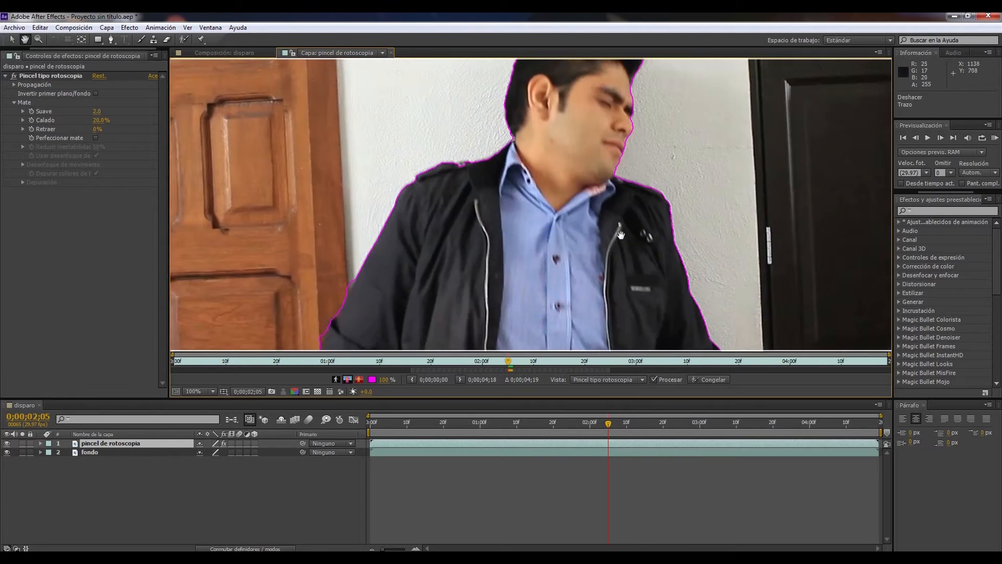
pyautogui.scroll(3, 501, 177)
pyautogui.scroll(-2, 596, 201)
pyautogui.scroll(3, 603, 183)
pyautogui.scroll(-3, 564, 245)
pyautogui.moveTo(684, 240); pyautogui.dragTo(532, 157)
pyautogui.scroll(2, 640, 116)
pyautogui.scroll(-4, 594, 252)
pyautogui.moveTo(527, 272); pyautogui.dragTo(621, 235)
pyautogui.scroll(2, 510, 334)
pyautogui.scroll(-2, 470, 297)
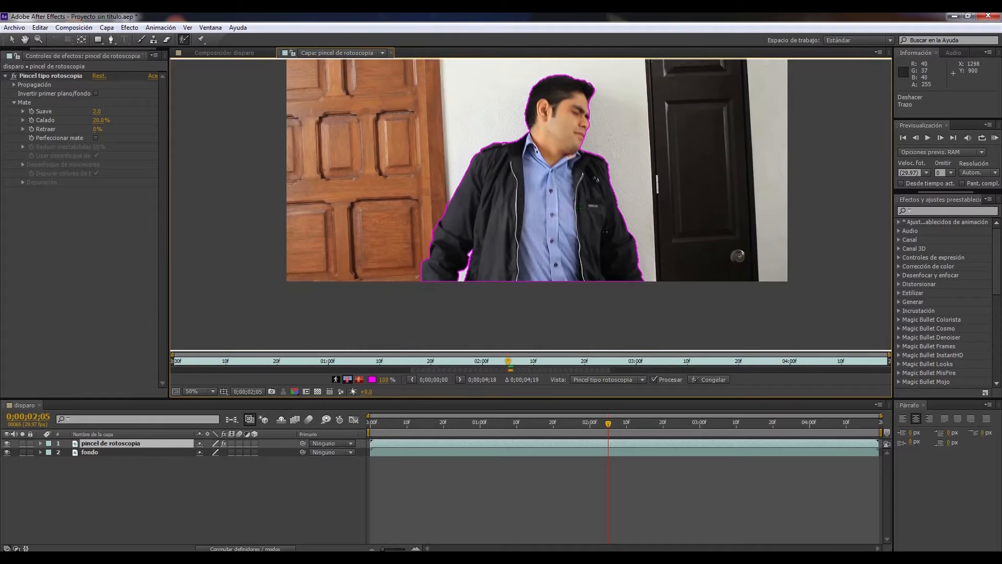
pyautogui.moveTo(582, 208); pyautogui.dragTo(596, 243)
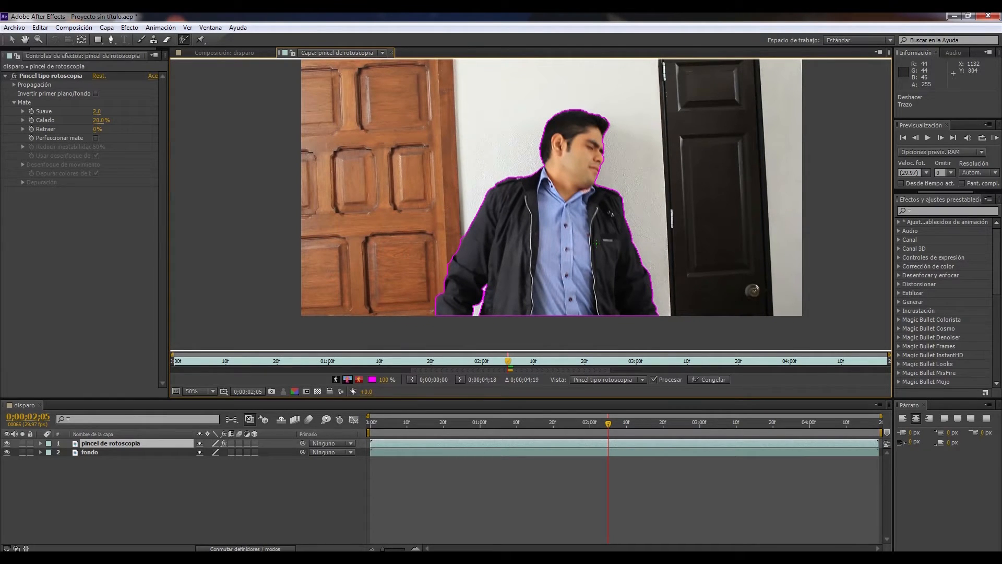
# Advance the roto selection frame by frame to 0;00;02;08 and clean up the outline along the sleeve beside the wooden door
pyautogui.press('pagedown')
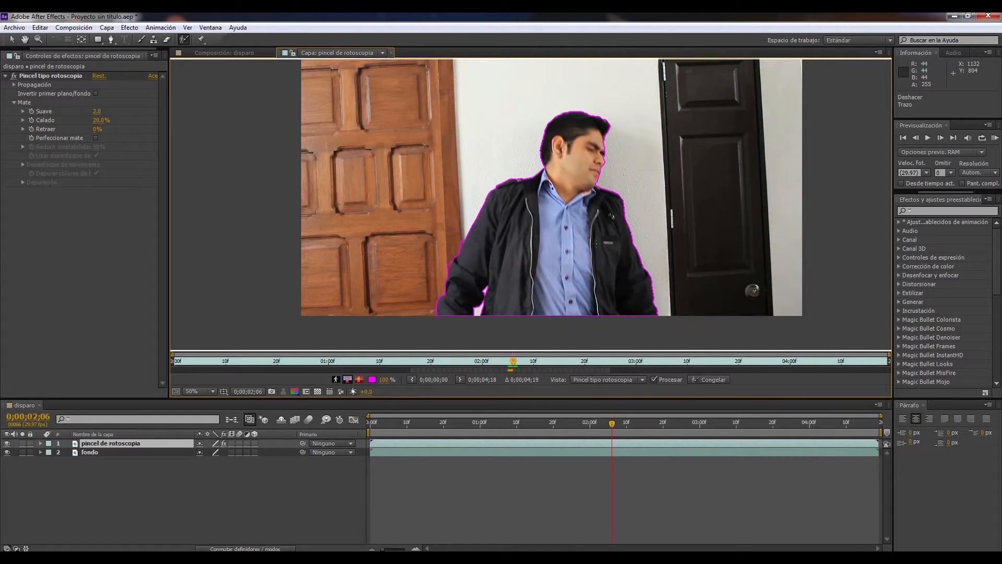
pyautogui.press('pagedown')
pyautogui.press('pagedown')
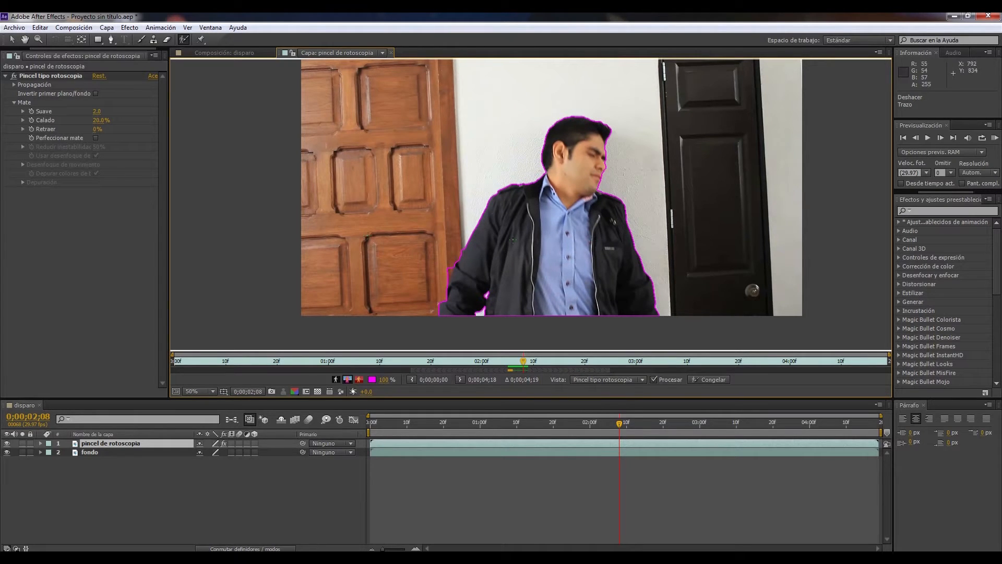
pyautogui.scroll(2, 462, 245)
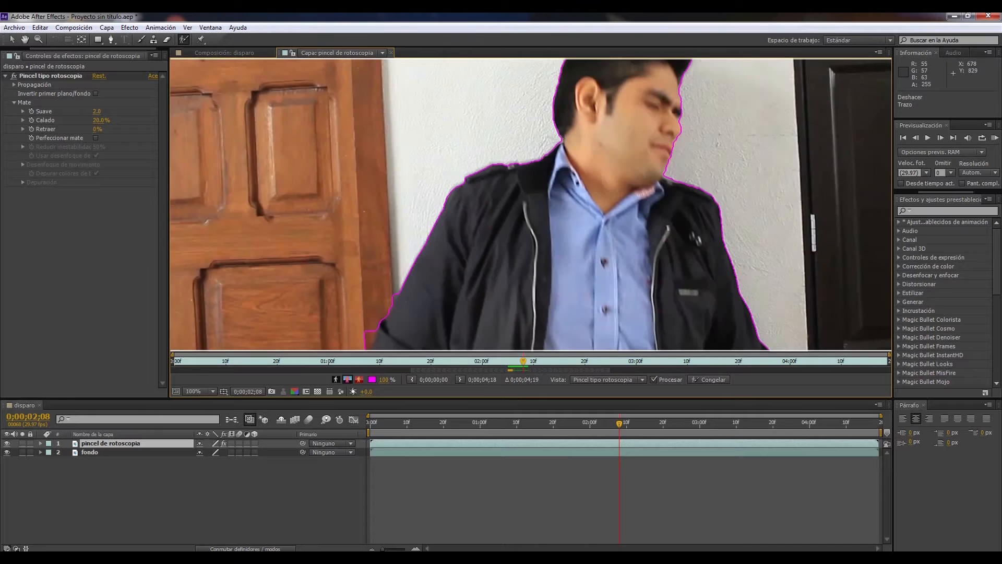
pyautogui.moveTo(377, 327); pyautogui.dragTo(501, 179)
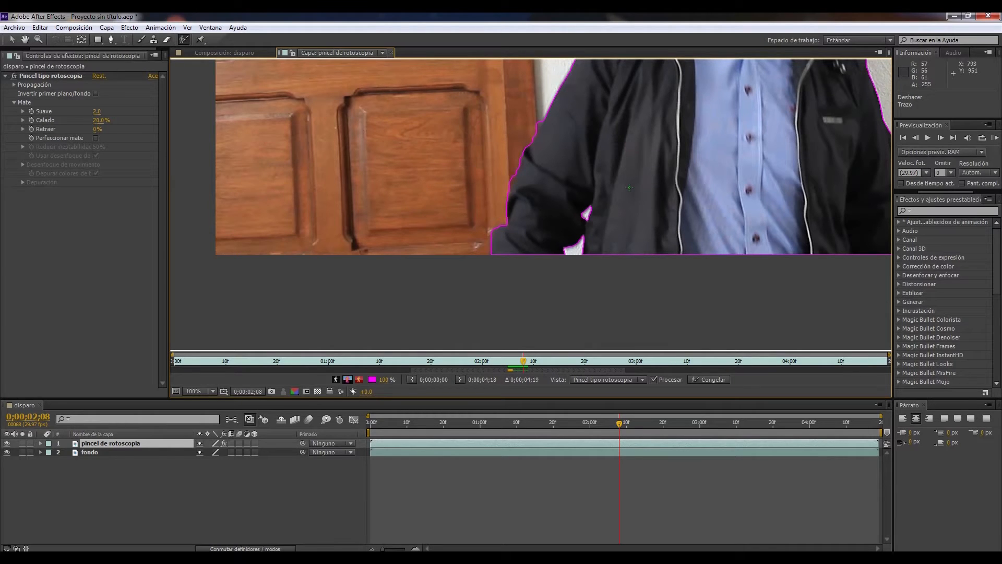
pyautogui.moveTo(668, 162); pyautogui.dragTo(559, 215)
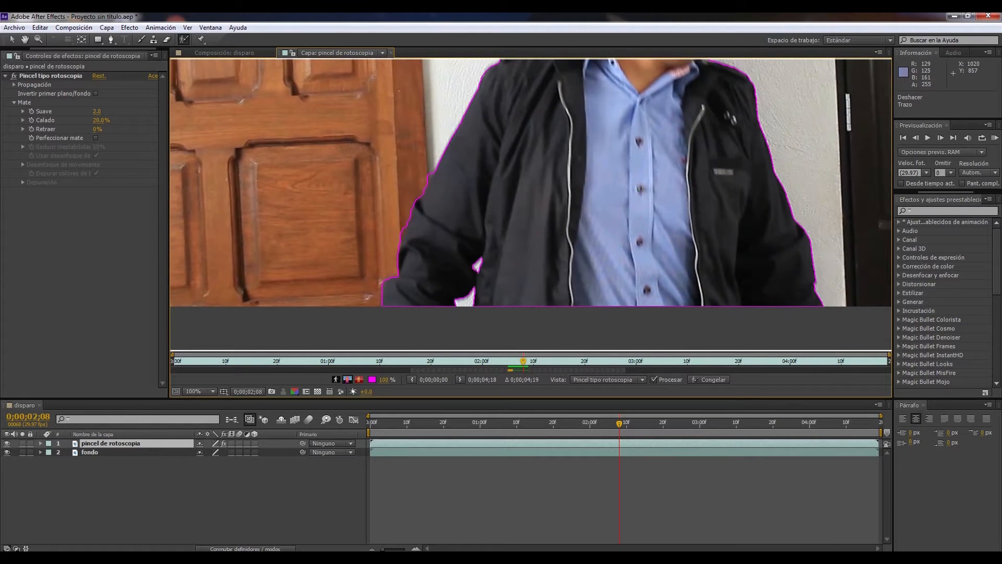
# Advance to 0;00;02;10 and exclude the strip of wooden door beside the forearm from the roto selection
pyautogui.press(',')
pyautogui.press('pagedown')
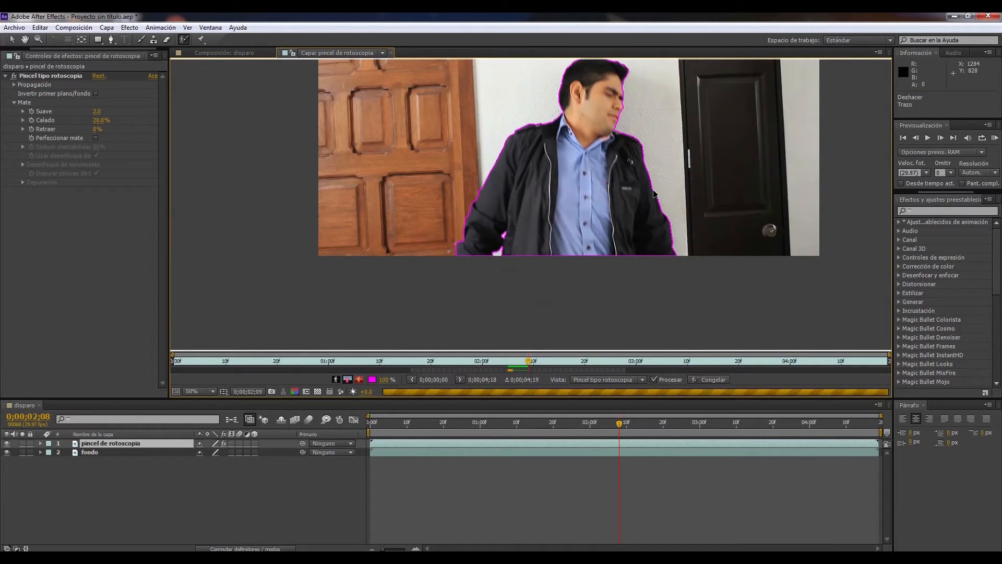
pyautogui.press('pagedown')
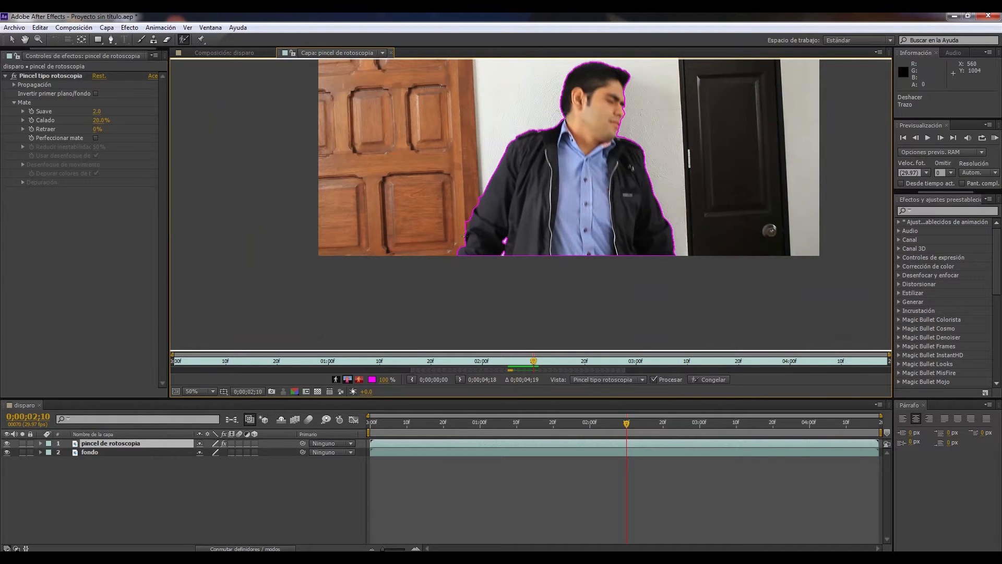
pyautogui.scroll(2, 465, 236)
pyautogui.moveTo(383, 282); pyautogui.dragTo(597, 194)
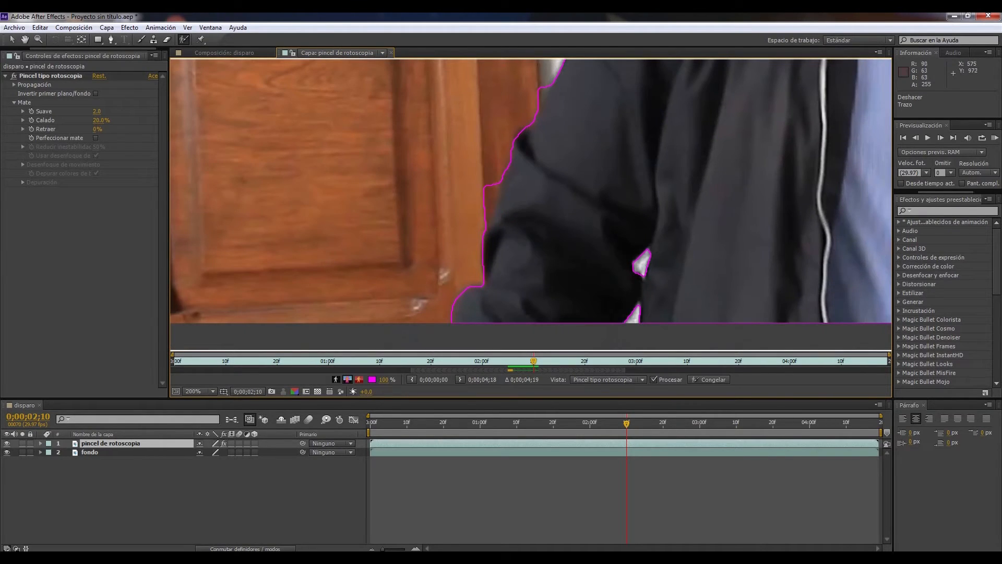
pyautogui.moveTo(493, 190); pyautogui.dragTo(487, 219)
pyautogui.moveTo(497, 183); pyautogui.dragTo(490, 208)
pyautogui.scroll(-2, 552, 207)
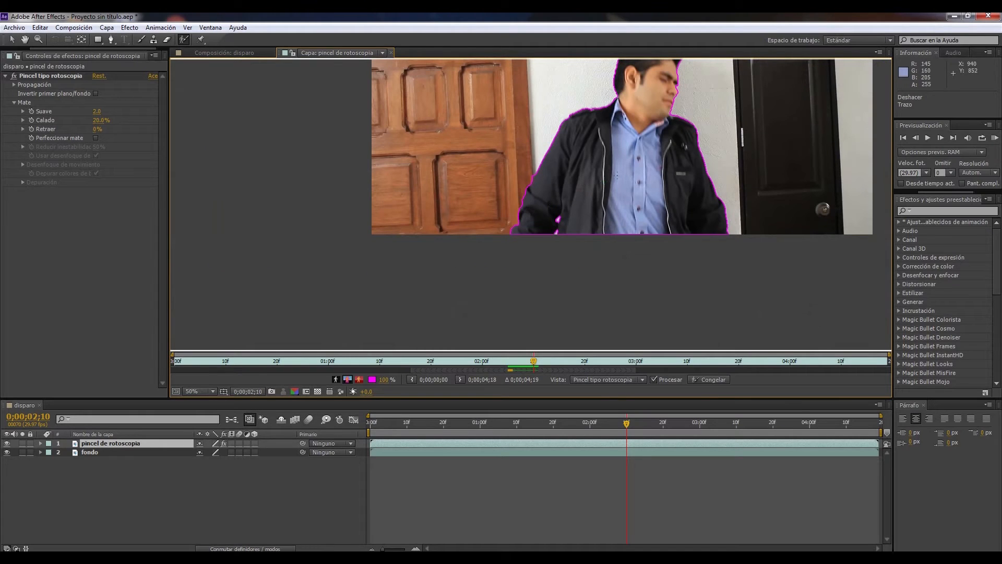
# Advance to 0;00;02;12 and correct the roto outline in the notch between the man's chin and his jacket shoulder
pyautogui.press('pagedown')
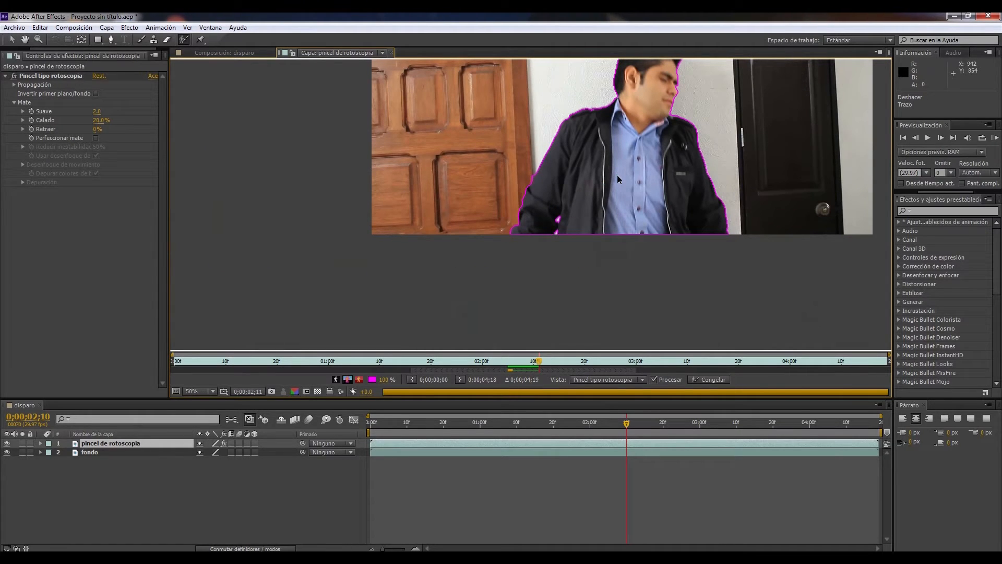
pyautogui.press('pagedown')
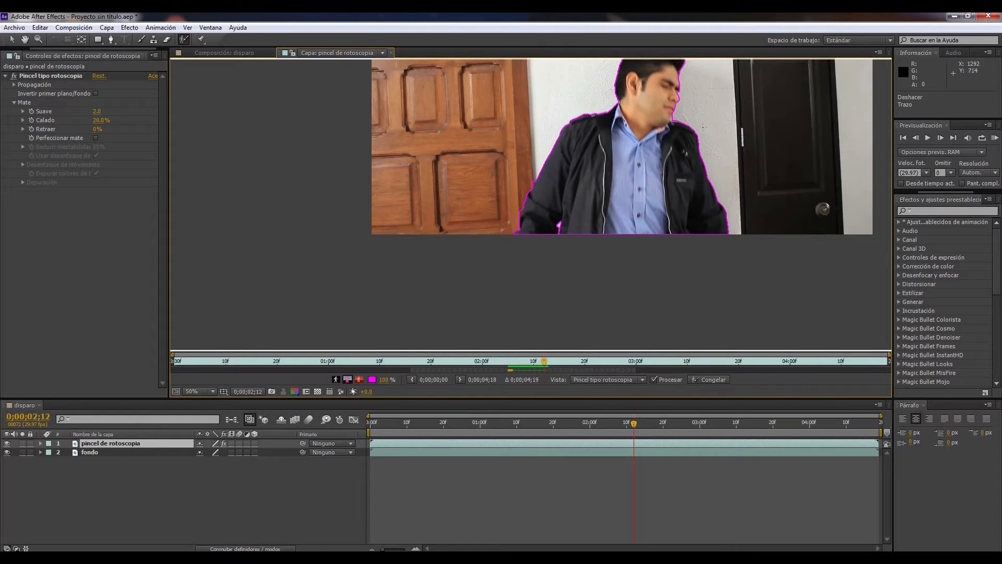
pyautogui.scroll(3, 532, 205)
pyautogui.press('space')
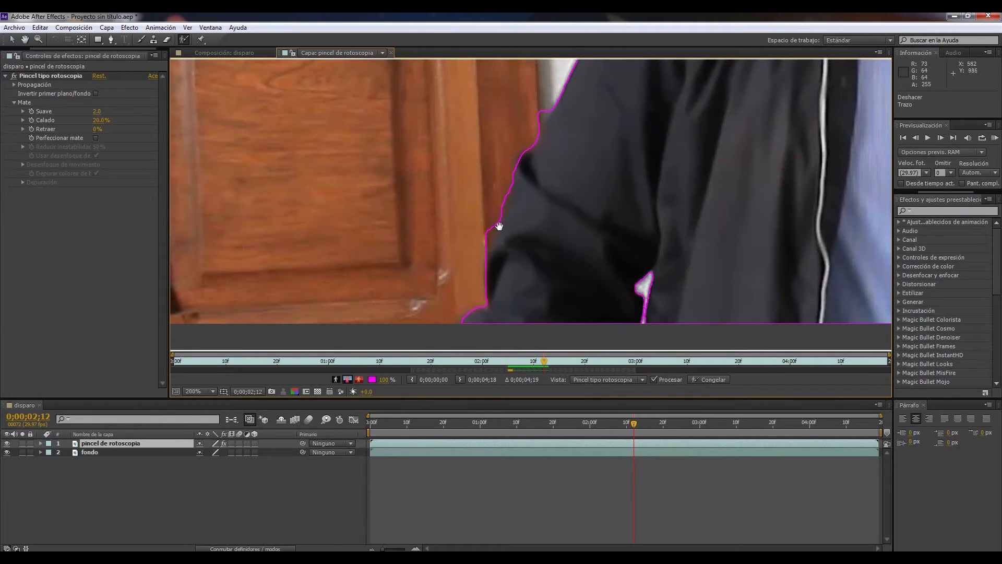
pyautogui.press('space')
pyautogui.moveTo(716, 222); pyautogui.dragTo(654, 257)
pyautogui.moveTo(659, 154); pyautogui.dragTo(651, 173)
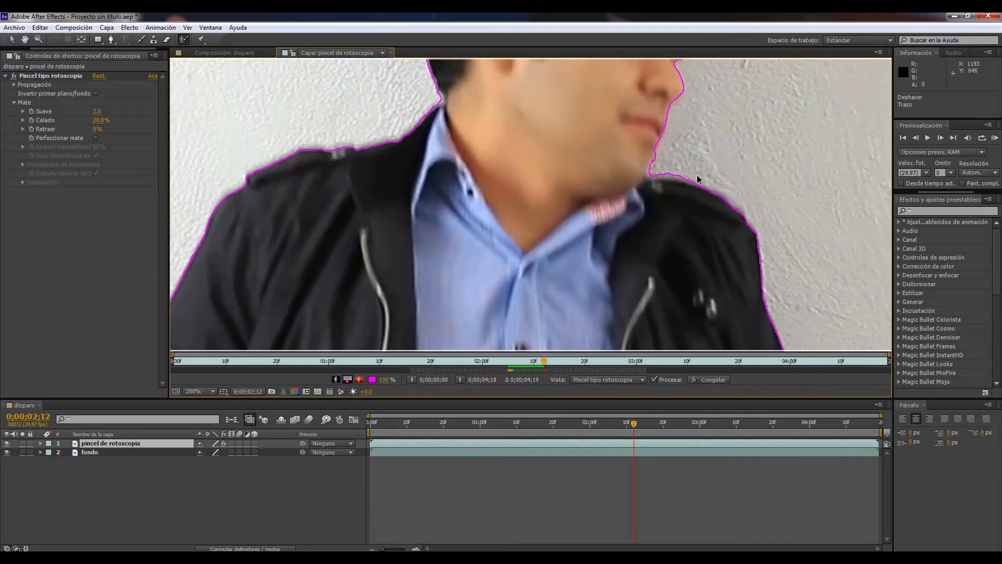
pyautogui.moveTo(658, 154); pyautogui.dragTo(649, 177)
pyautogui.moveTo(660, 171); pyautogui.dragTo(693, 177)
# Advance to 0;00;02;13 and touch up the roto outline along the sleeve beside the wooden door
pyautogui.scroll(-1, 702, 188)
pyautogui.press('pagedown')
pyautogui.scroll(1, 365, 293)
pyautogui.moveTo(255, 295); pyautogui.dragTo(465, 250)
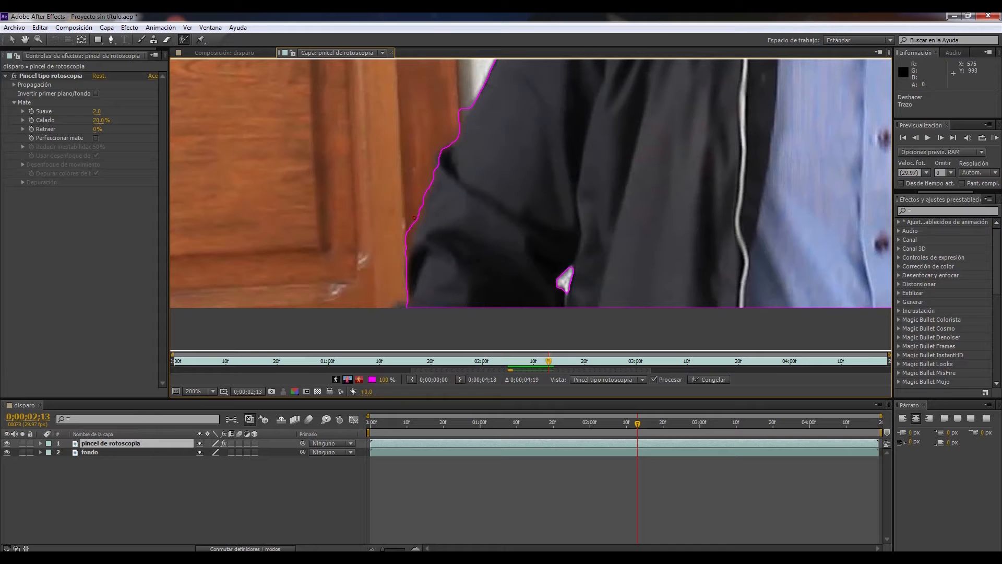
pyautogui.moveTo(405, 243); pyautogui.dragTo(406, 244)
pyautogui.press('space')
pyautogui.moveTo(731, 66)
pyautogui.mouseDown()
pyautogui.moveTo(634, 162)
pyautogui.moveTo(644, 217)
pyautogui.mouseUp()
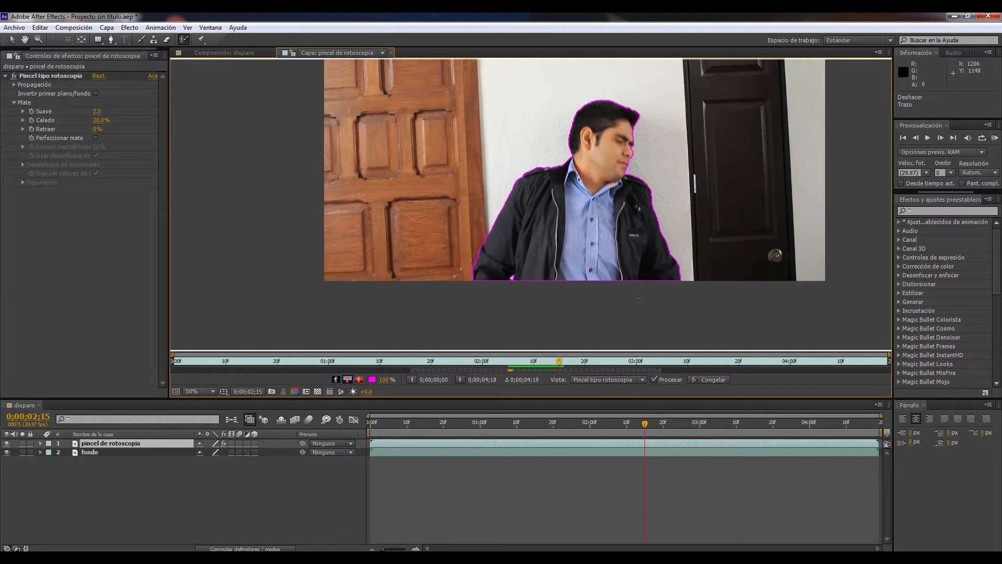
# Propagate the roto selection frame by frame to 0;00;03;09, checking the outline around the head and shoulders
pyautogui.press('pagedown')
pyautogui.press('pagedown')
pyautogui.press('pagedown')
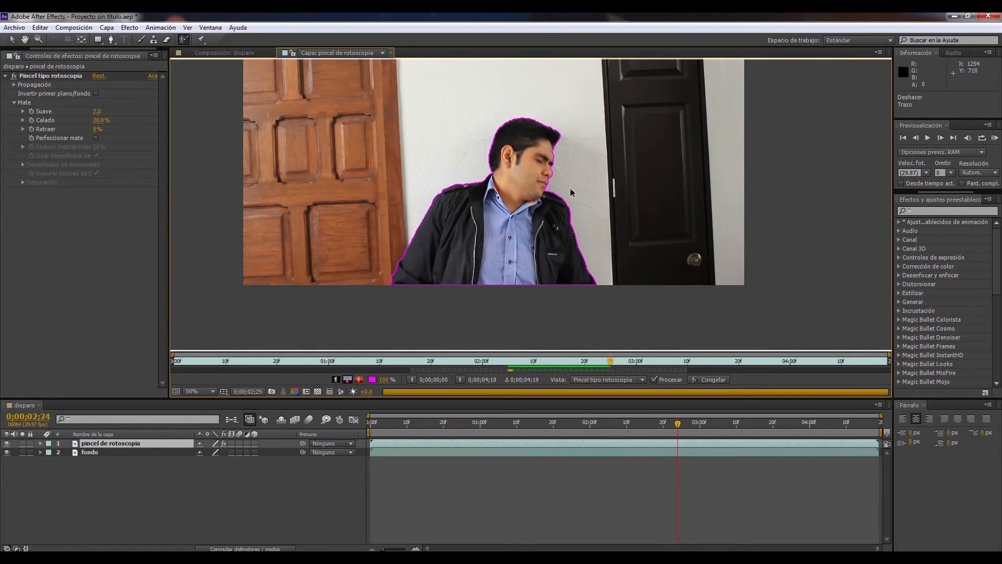
pyautogui.press('pagedown')
pyautogui.press('pagedown')
pyautogui.press('pagedown')
pyautogui.press('pagedown')
pyautogui.press('pagedown')
pyautogui.press('pagedown')
pyautogui.press('pagedown')
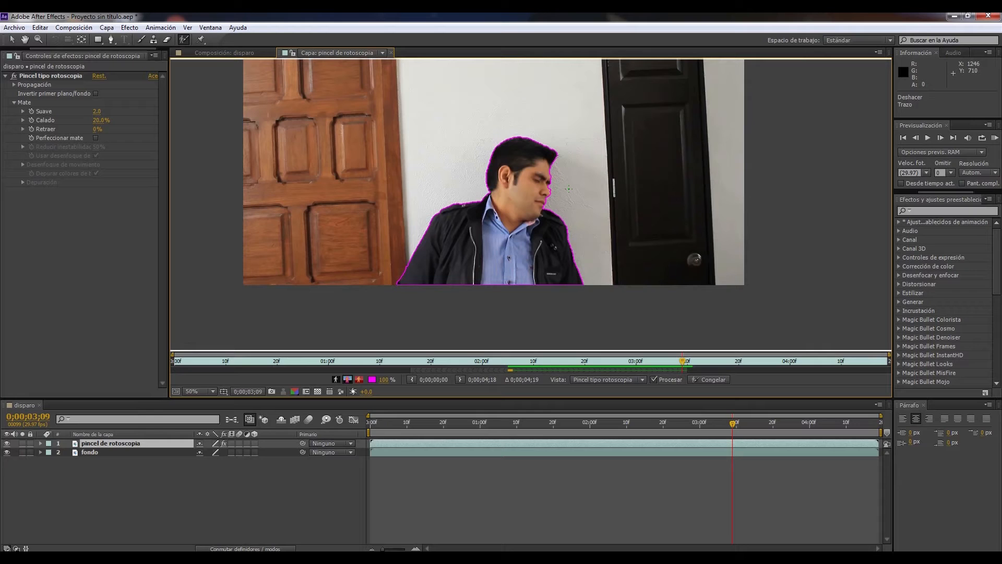
# Select the man again at 0;00;03;10 with foreground strokes over his head, shirt and both sides of the jacket
pyautogui.press('pagedown')
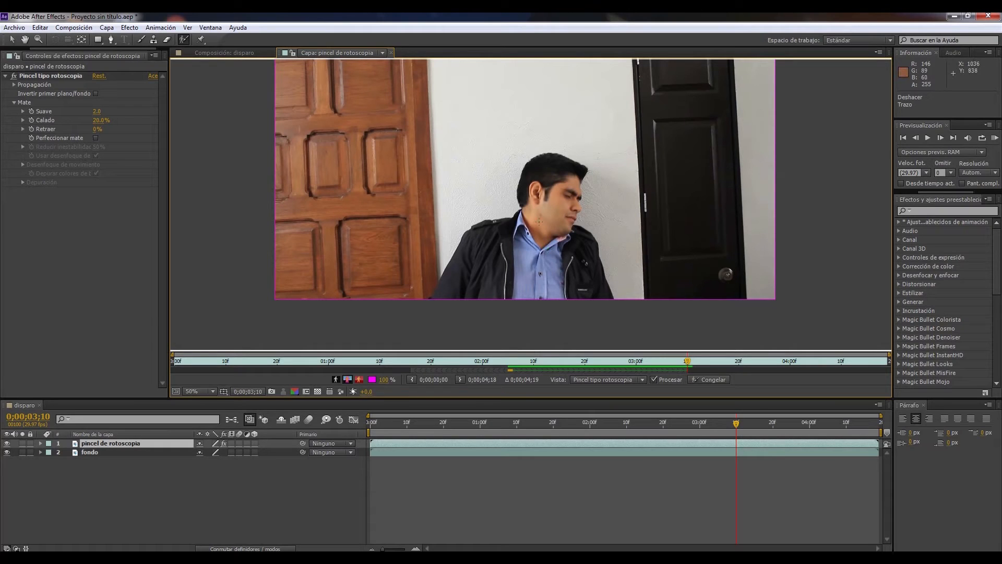
pyautogui.moveTo(544, 160); pyautogui.dragTo(544, 228)
pyautogui.moveTo(536, 299); pyautogui.dragTo(536, 301)
pyautogui.moveTo(534, 220)
pyautogui.mouseDown()
pyautogui.moveTo(480, 240)
pyautogui.moveTo(444, 297)
pyautogui.mouseUp()
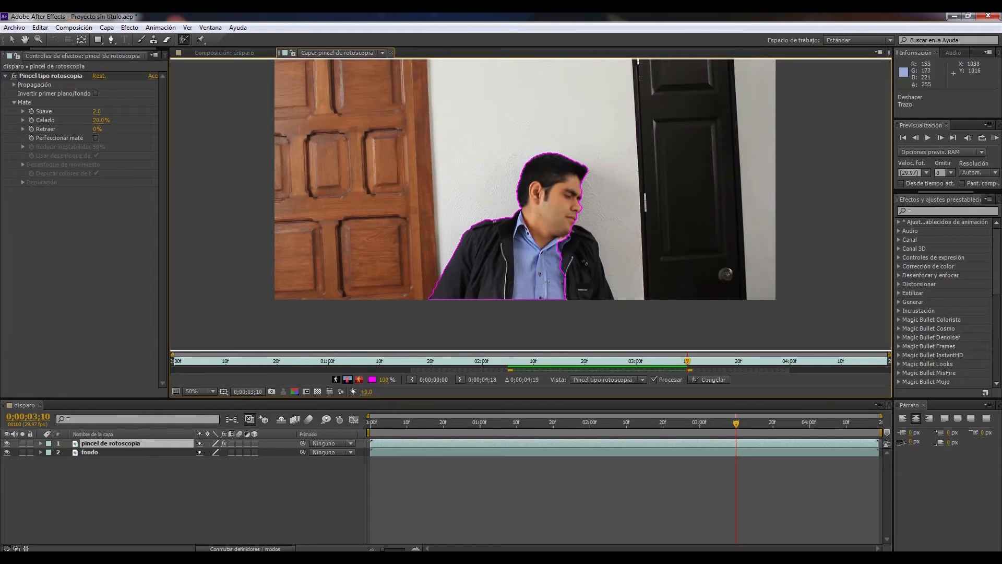
pyautogui.moveTo(566, 229)
pyautogui.mouseDown()
pyautogui.moveTo(602, 299)
pyautogui.moveTo(602, 358)
pyautogui.moveTo(606, 325)
pyautogui.mouseUp()
# Compare the new selection with the preceding frames, and propagate it frame by frame through 0;00;03;27
pyautogui.press('pageup')
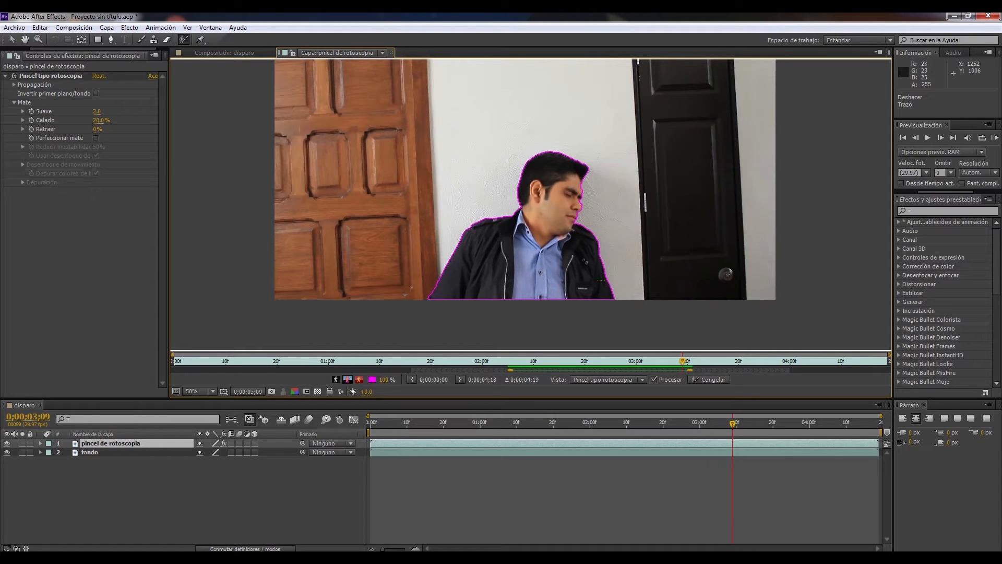
pyautogui.press('pageup')
pyautogui.press('pagedown')
pyautogui.press('pagedown')
pyautogui.press('pagedown')
pyautogui.press('pagedown')
pyautogui.press('pagedown')
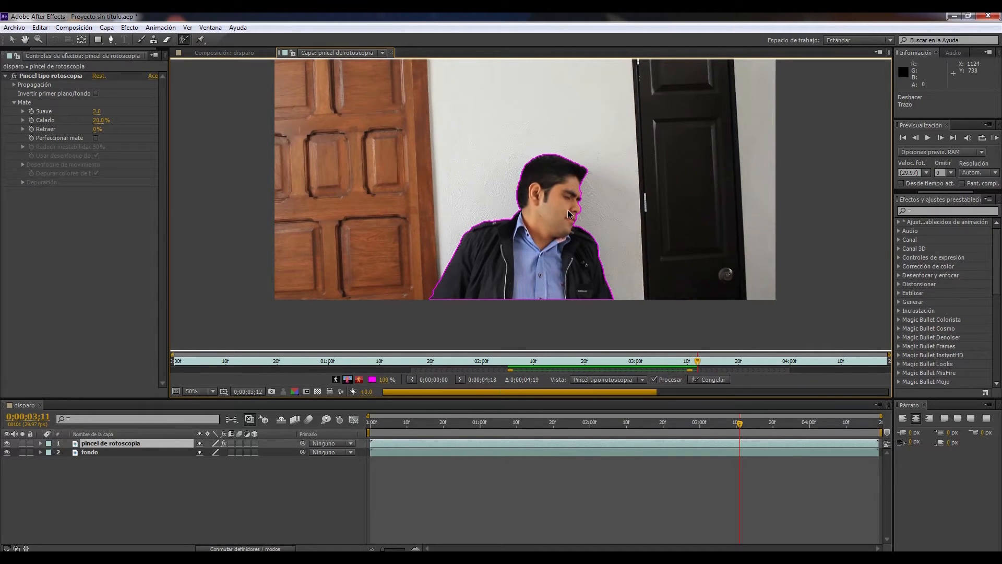
pyautogui.press('pagedown')
pyautogui.press('pagedown')
pyautogui.press('pagedown')
pyautogui.press('pagedown')
pyautogui.press('pagedown')
pyautogui.press('pagedown')
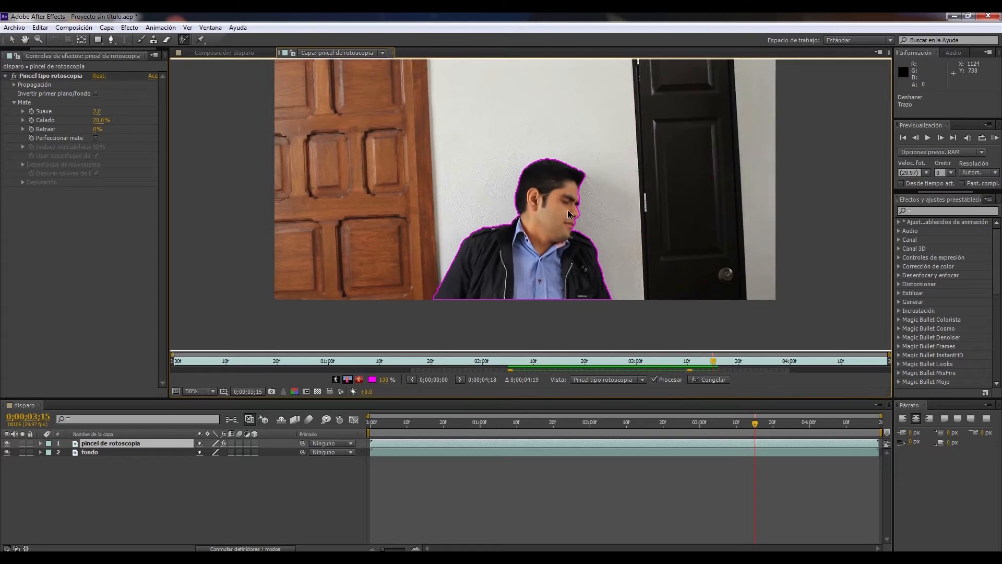
pyautogui.press('pagedown')
pyautogui.press('pagedown')
pyautogui.press('pagedown')
pyautogui.press('pagedown')
pyautogui.press('pagedown')
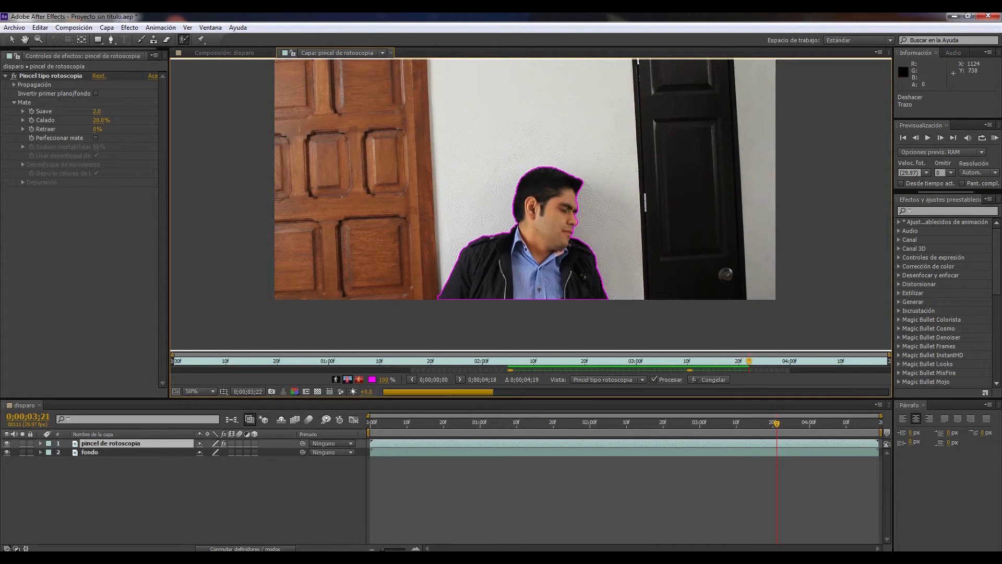
# Reselect the man at 0;00;04;00 with foreground strokes over his head, shirt and jacket
pyautogui.press('pagedown')
pyautogui.press('pagedown')
pyautogui.press('pagedown')
pyautogui.press('pagedown')
pyautogui.press('pagedown')
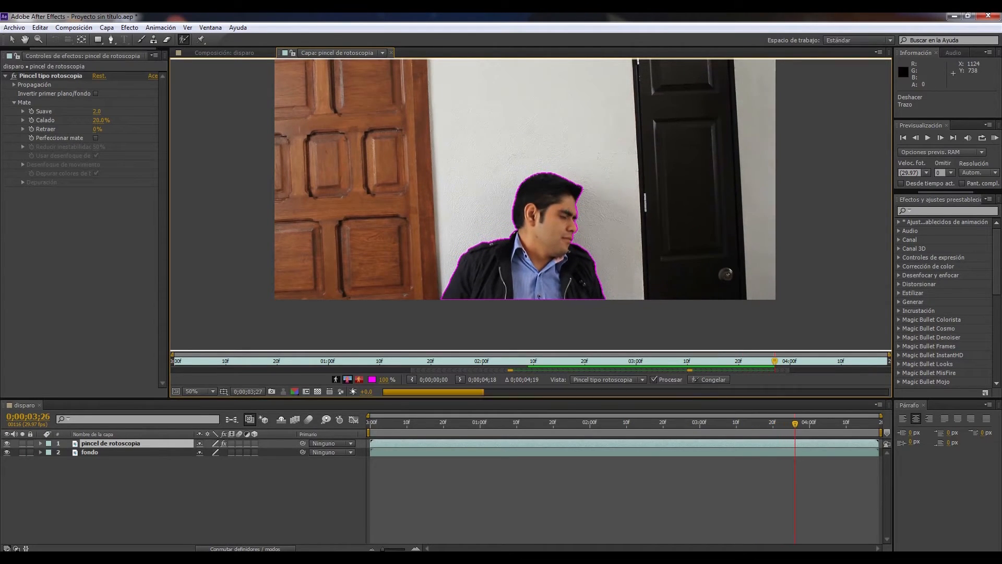
pyautogui.press('pagedown')
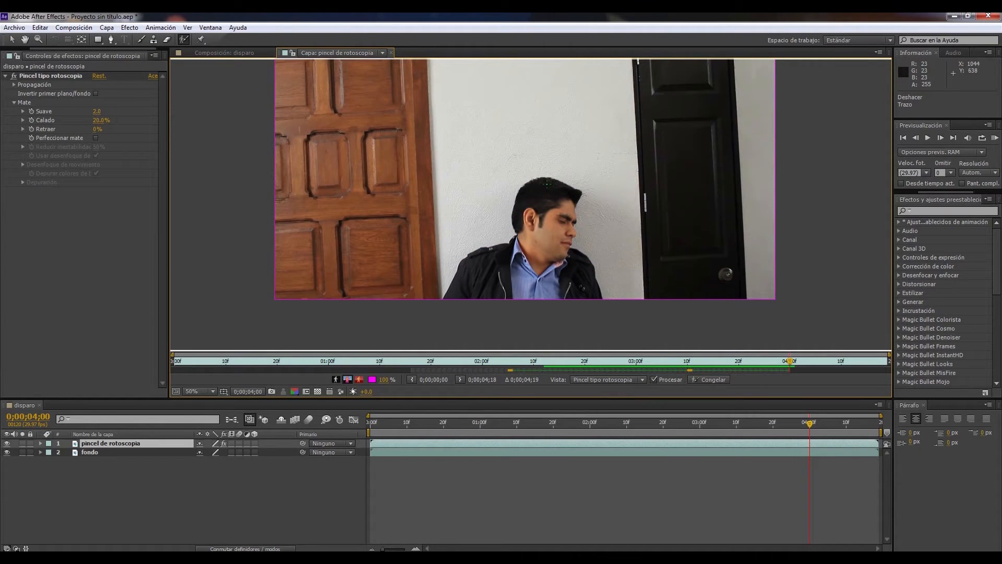
pyautogui.moveTo(546, 190); pyautogui.dragTo(550, 268)
pyautogui.moveTo(544, 309); pyautogui.dragTo(543, 311)
pyautogui.moveTo(550, 193); pyautogui.dragTo(557, 244)
pyautogui.moveTo(588, 295); pyautogui.dragTo(589, 297)
pyautogui.moveTo(453, 297); pyautogui.dragTo(512, 298)
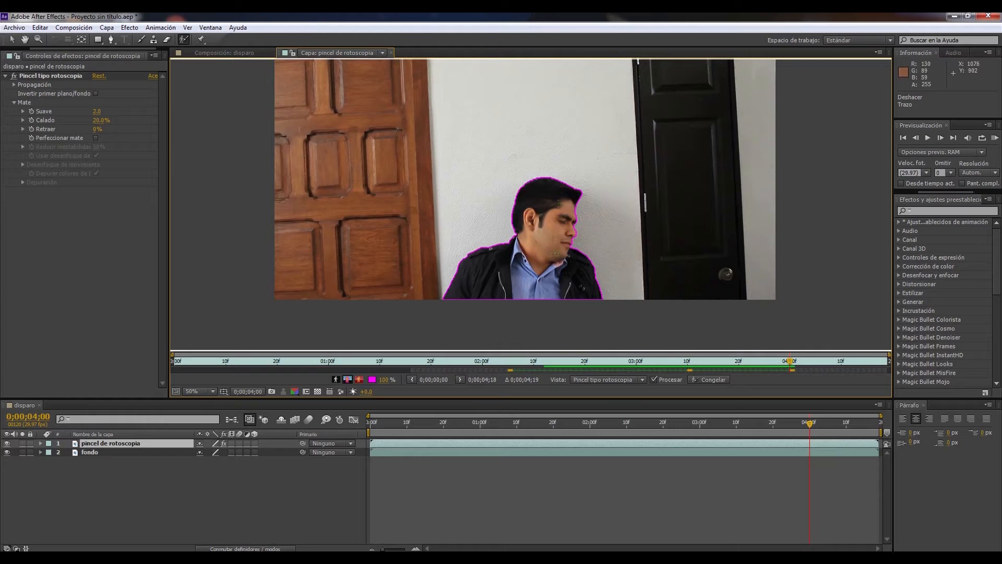
# Propagate the roto selection frame by frame to the end of the layer at 0;00;04;18
pyautogui.press('pagedown')
pyautogui.press('pagedown')
pyautogui.press('pagedown')
pyautogui.press('pagedown')
pyautogui.press('pagedown')
pyautogui.press('pagedown')
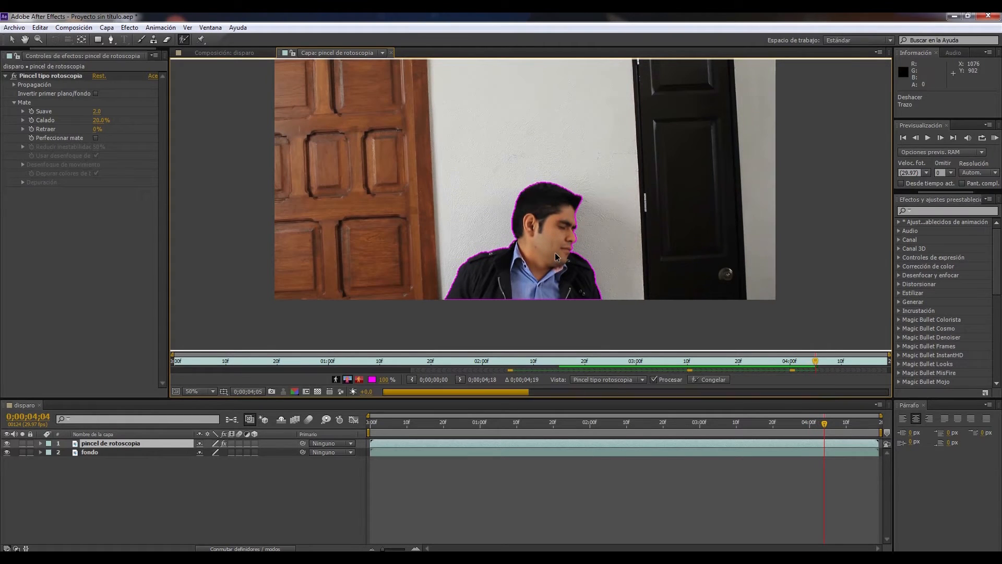
pyautogui.press('pagedown')
pyautogui.press('pagedown')
pyautogui.press('pagedown')
pyautogui.press('pagedown')
pyautogui.press('pagedown')
pyautogui.press('pagedown')
pyautogui.press('pagedown')
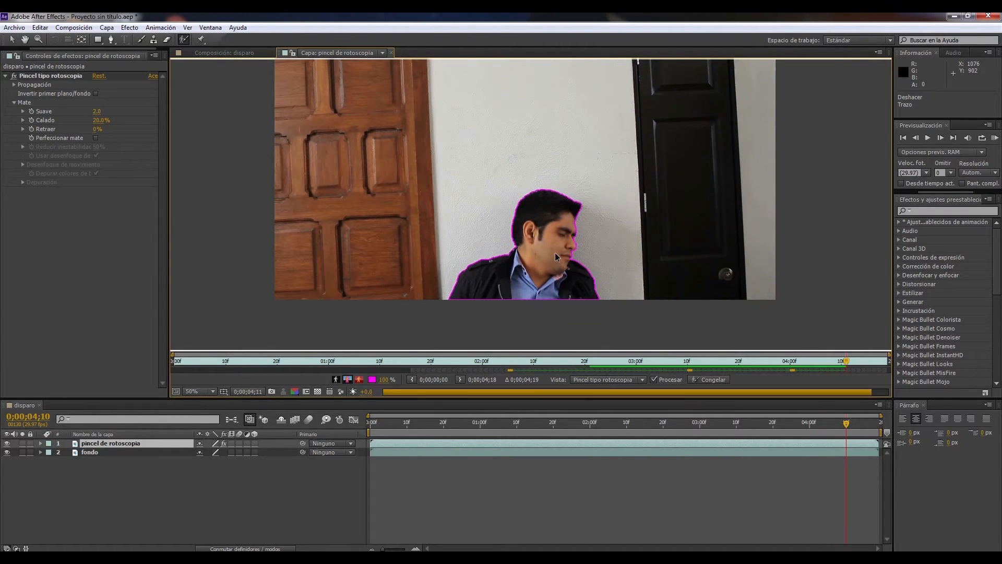
pyautogui.press('pagedown')
pyautogui.press('pagedown')
pyautogui.press('pagedown')
pyautogui.press('pagedown')
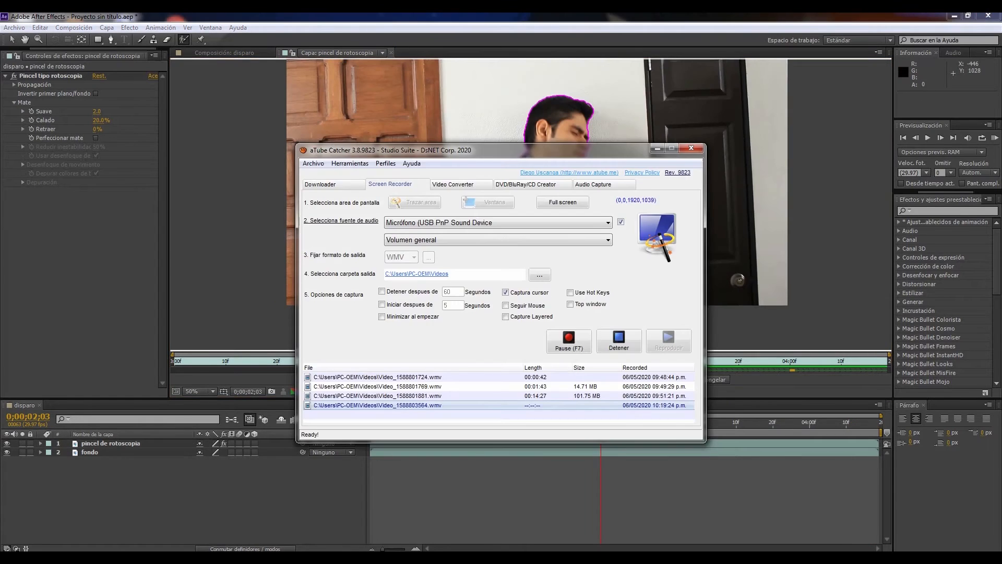
# Scrub through the earlier frames between 0;00;00;21 and 0;00;01;06 to review the roto outline during the man's movement
pyautogui.hotkey('alt', 'Tab')
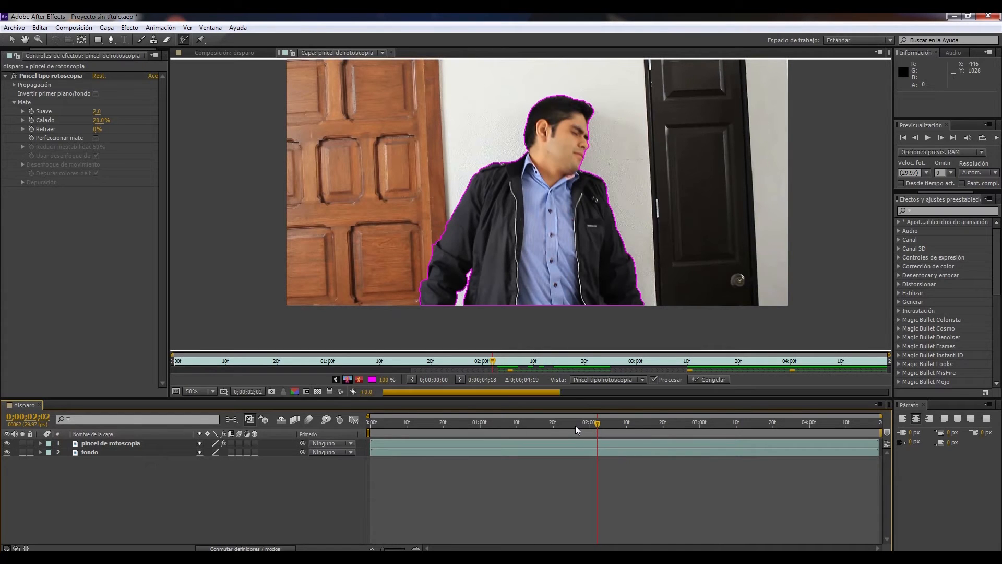
pyautogui.hotkey('ctrl', 'z')
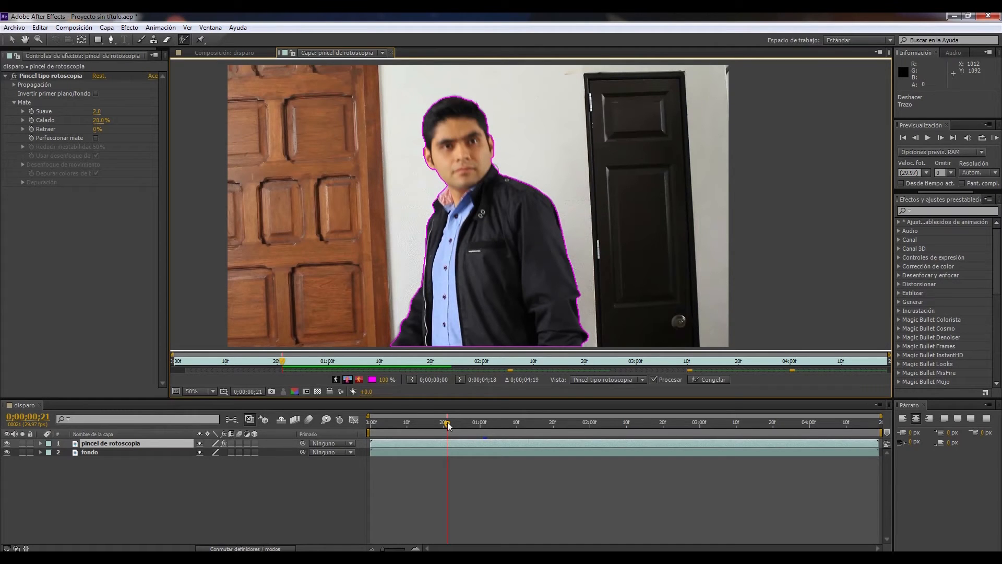
pyautogui.moveTo(446, 421); pyautogui.dragTo(505, 418)
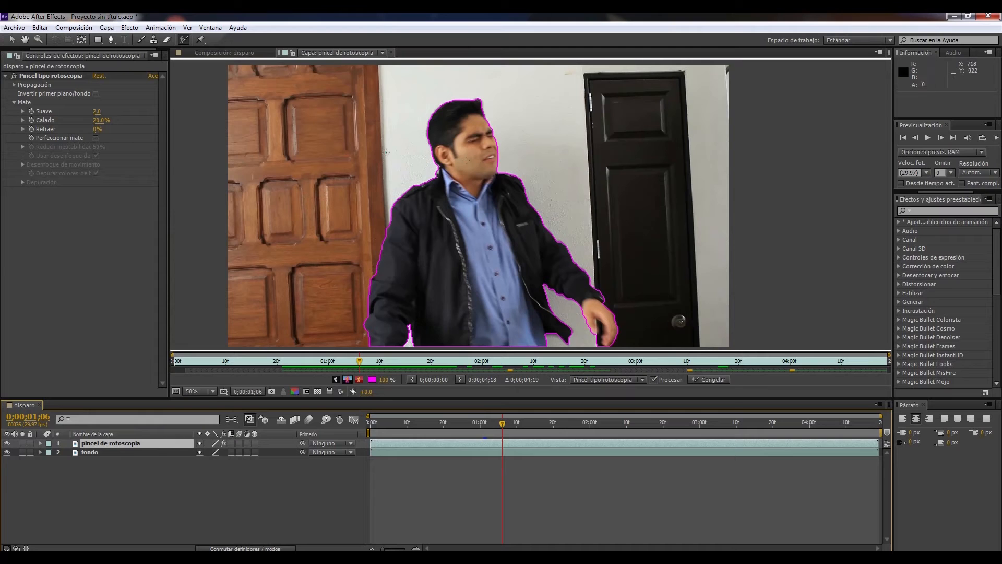
pyautogui.moveTo(505, 427); pyautogui.dragTo(467, 429)
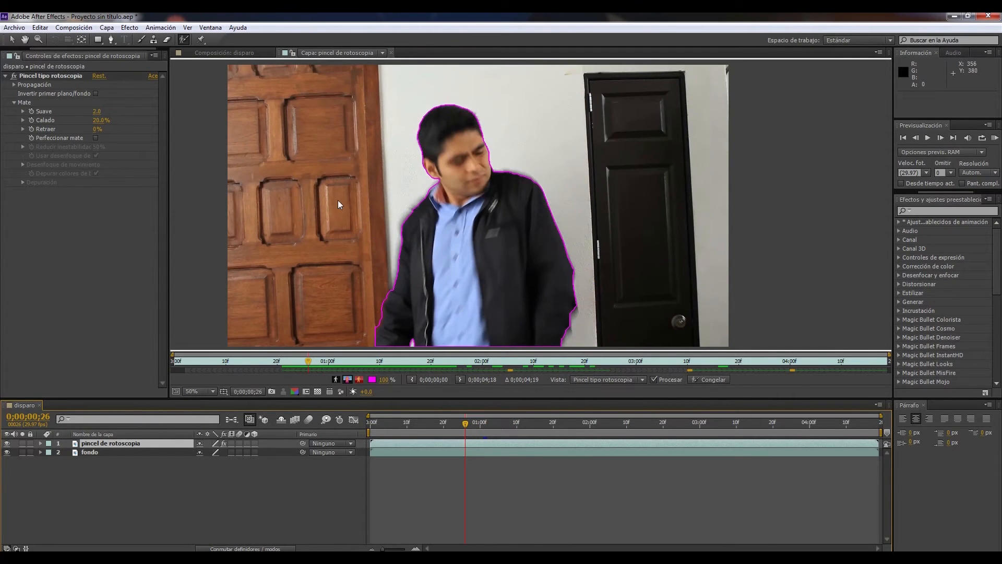
# Hide the fondo layer in the disparo composition and scrub to about 0;00;01;28 to preview the cutout
pyautogui.click(218, 53)
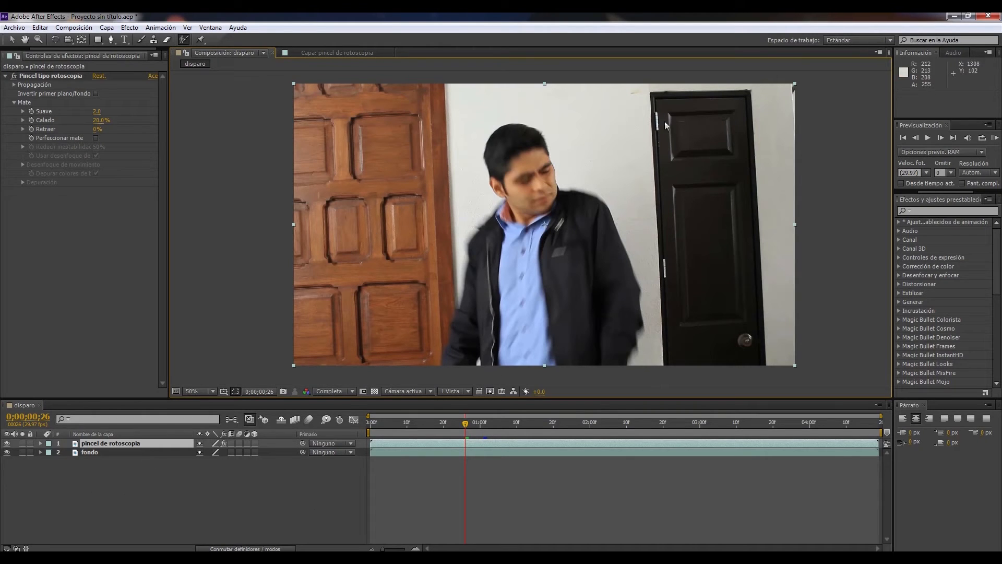
pyautogui.click(99, 453)
pyautogui.click(7, 453)
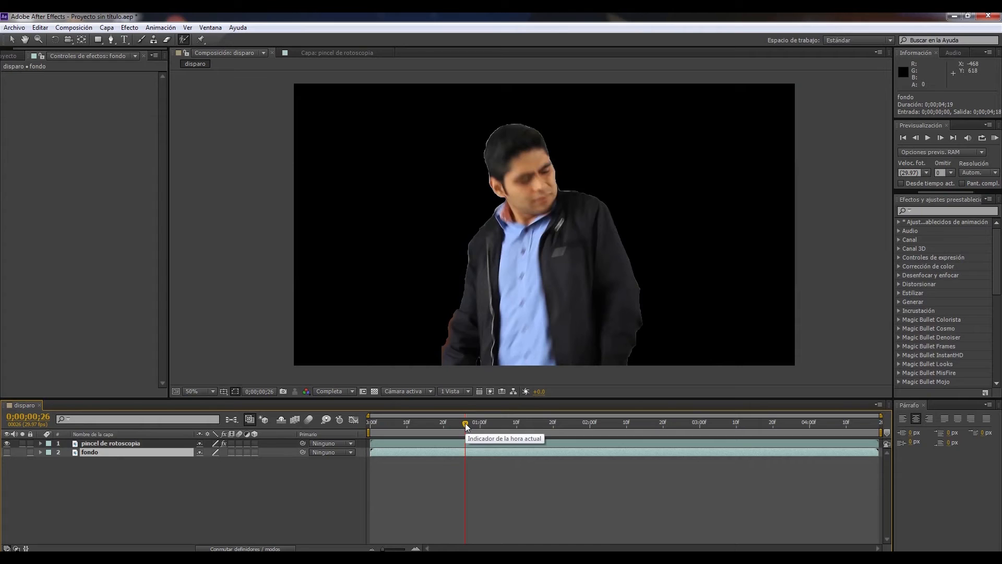
pyautogui.moveTo(465, 423); pyautogui.dragTo(603, 415)
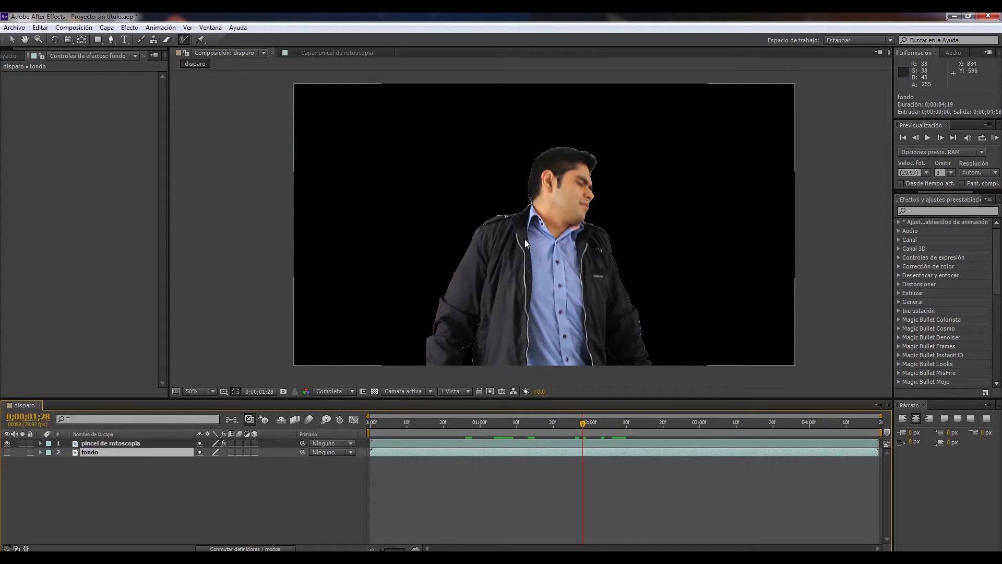
# Examine the cutout's edges around the man's head, neck and shoulders for leftover background fringe
pyautogui.scroll(6, 524, 239)
pyautogui.moveTo(455, 175); pyautogui.dragTo(489, 273)
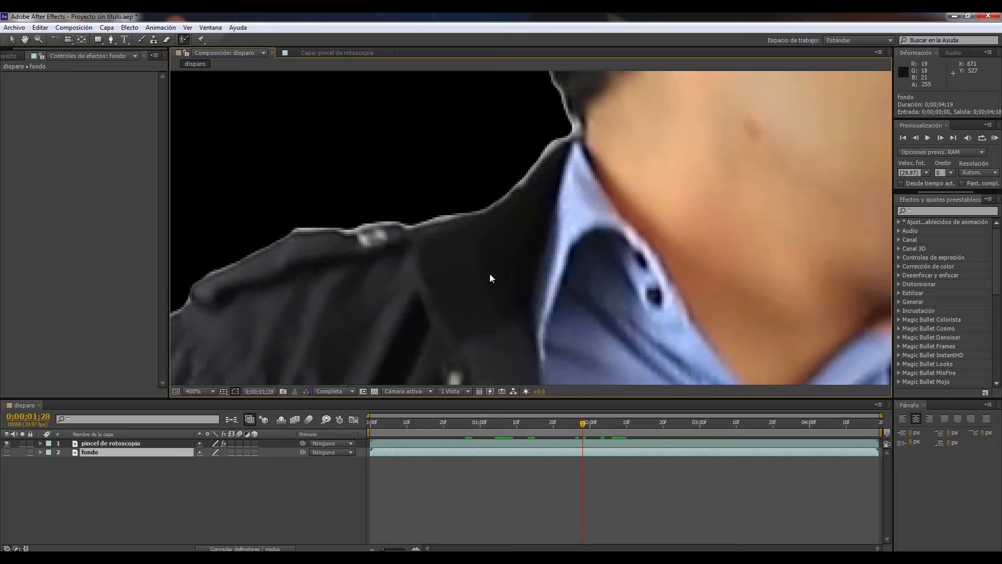
pyautogui.scroll(-2, 499, 216)
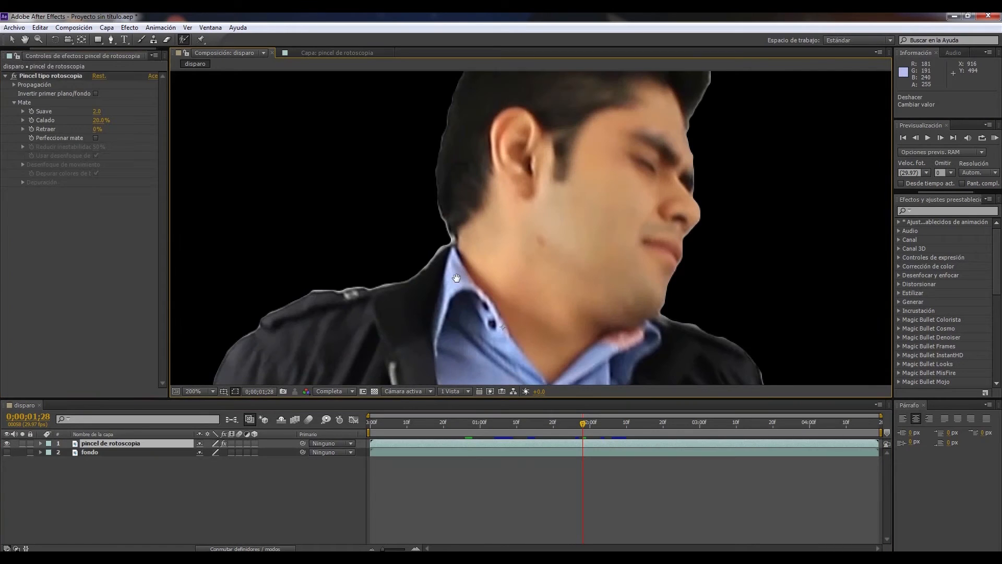
pyautogui.moveTo(487, 221); pyautogui.dragTo(493, 165)
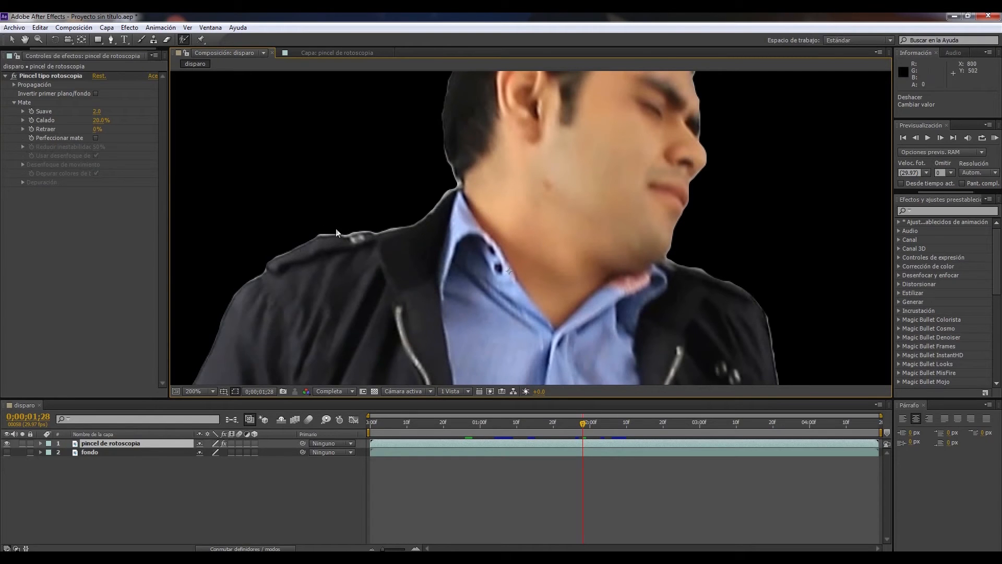
pyautogui.moveTo(659, 182); pyautogui.dragTo(583, 255)
pyautogui.moveTo(590, 159); pyautogui.dragTo(579, 260)
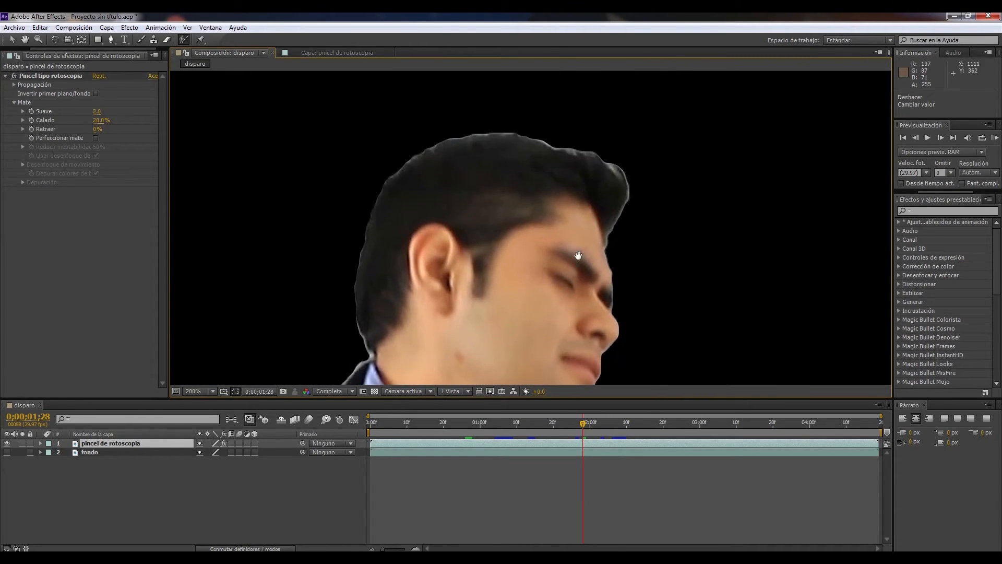
pyautogui.moveTo(522, 288); pyautogui.dragTo(501, 233)
pyautogui.moveTo(437, 307); pyautogui.dragTo(496, 319)
pyautogui.moveTo(541, 146); pyautogui.dragTo(559, 276)
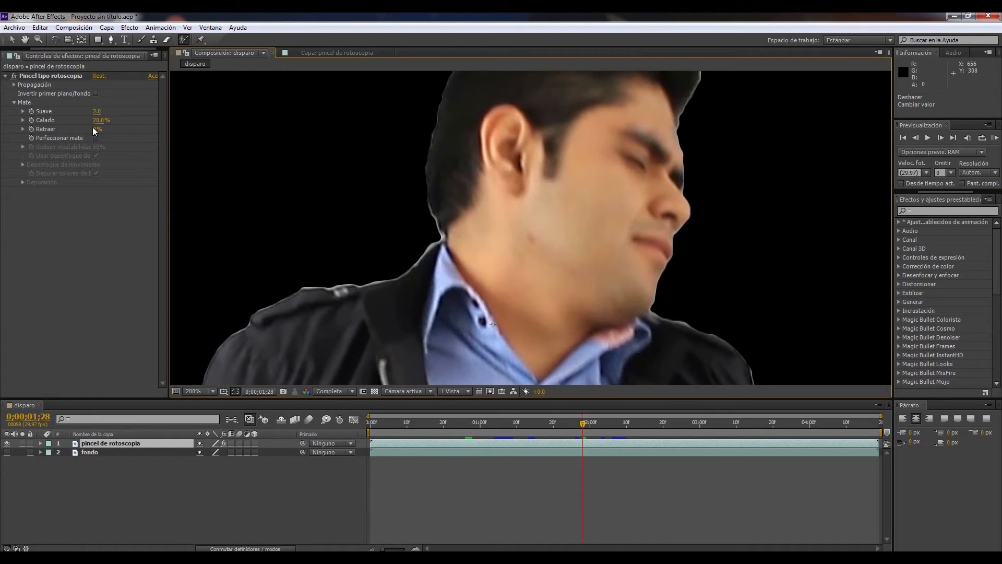
# Set the roto matte's Retraer value to 100% and check the jacket and collar edges up close
pyautogui.moveTo(95, 130); pyautogui.dragTo(134, 124)
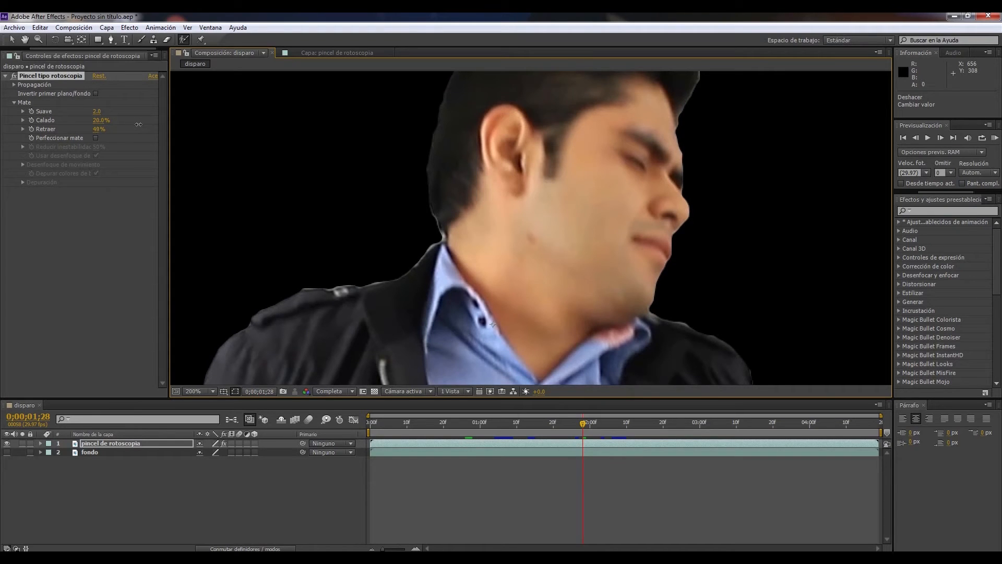
pyautogui.moveTo(145, 123); pyautogui.dragTo(160, 121)
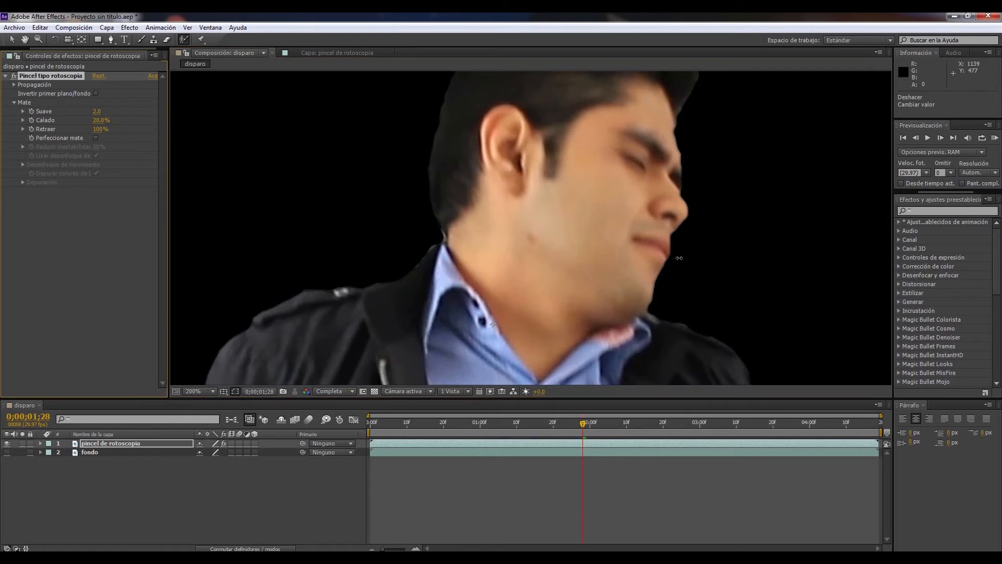
pyautogui.scroll(-2, 647, 251)
pyautogui.scroll(2, 522, 251)
pyautogui.scroll(2, 306, 195)
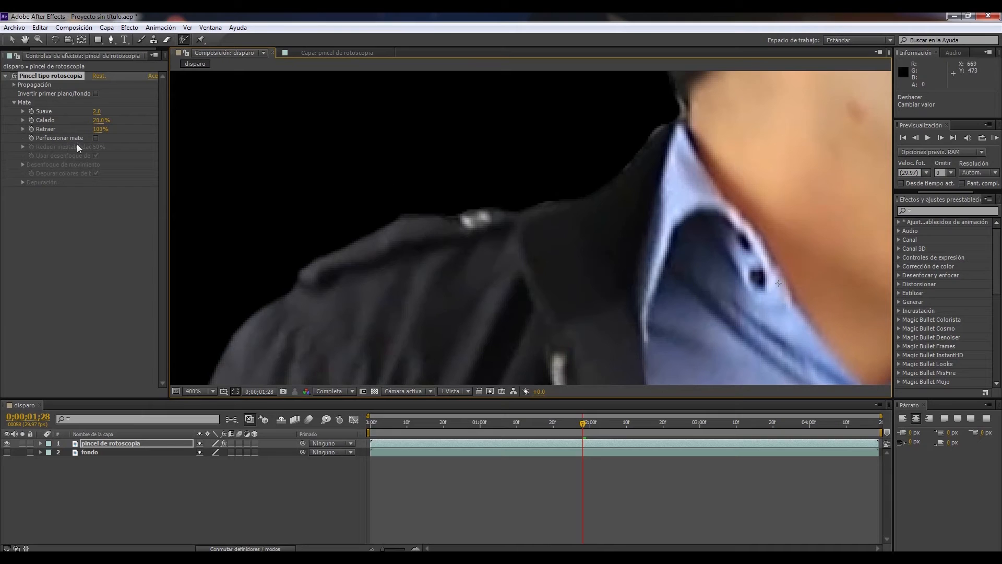
# Set the roto matte's Calado to 19.3% and show the fondo layer again behind the cutout
pyautogui.moveTo(98, 123); pyautogui.dragTo(109, 125)
pyautogui.scroll(-3, 605, 254)
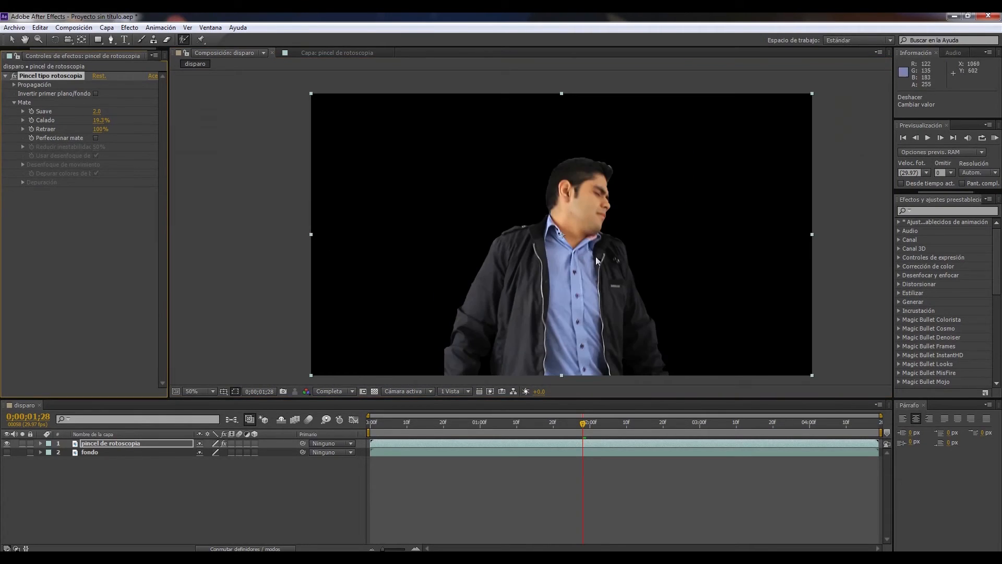
pyautogui.moveTo(582, 316); pyautogui.dragTo(555, 281)
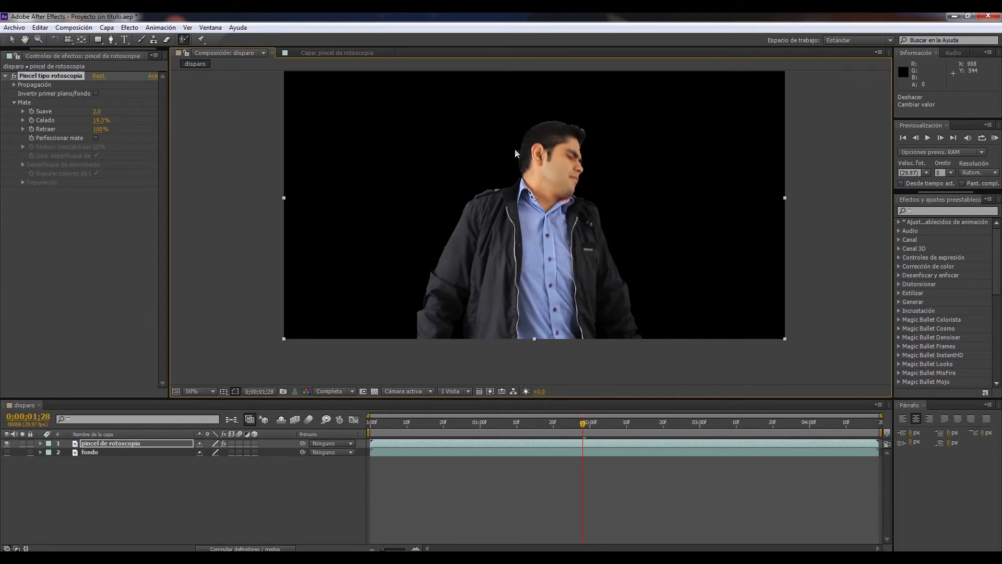
pyautogui.click(6, 452)
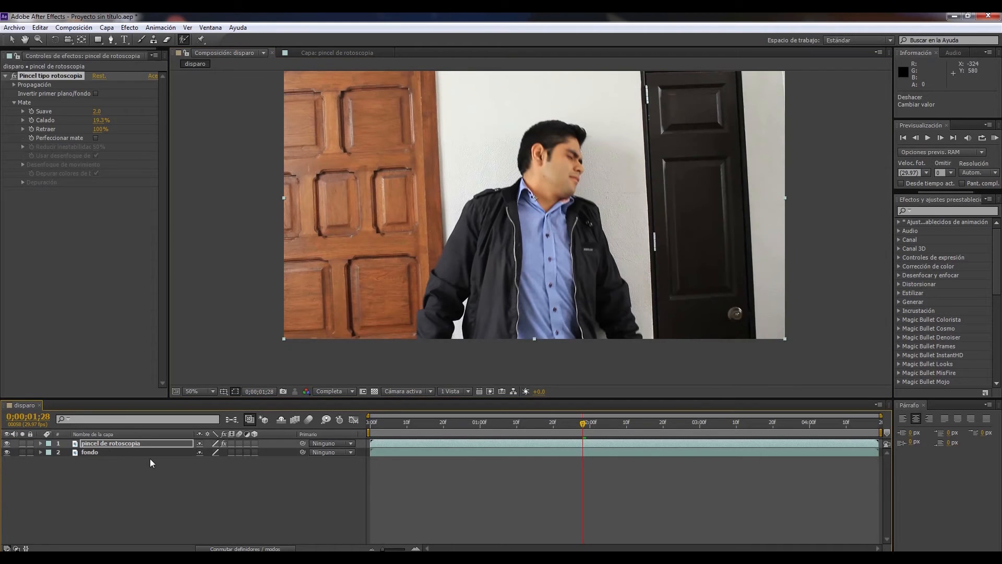
pyautogui.click(183, 501)
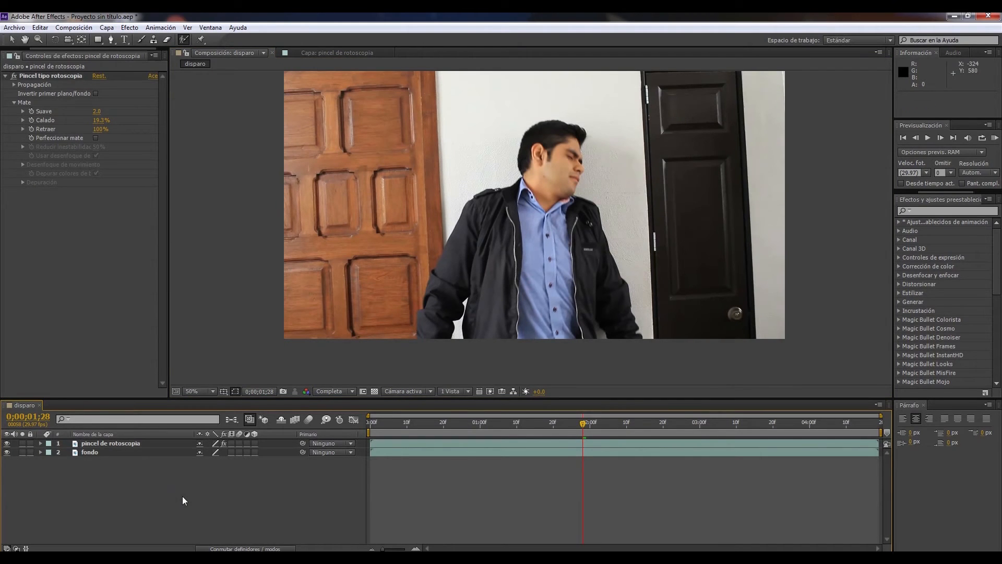
# Add FOOTAGECRATE-BloodyMessyImpact2.mov above the other layers and enlarge it to 119% over the man's shoulder
pyautogui.moveTo(90, 48); pyautogui.dragTo(57, 48)
pyautogui.click(18, 56)
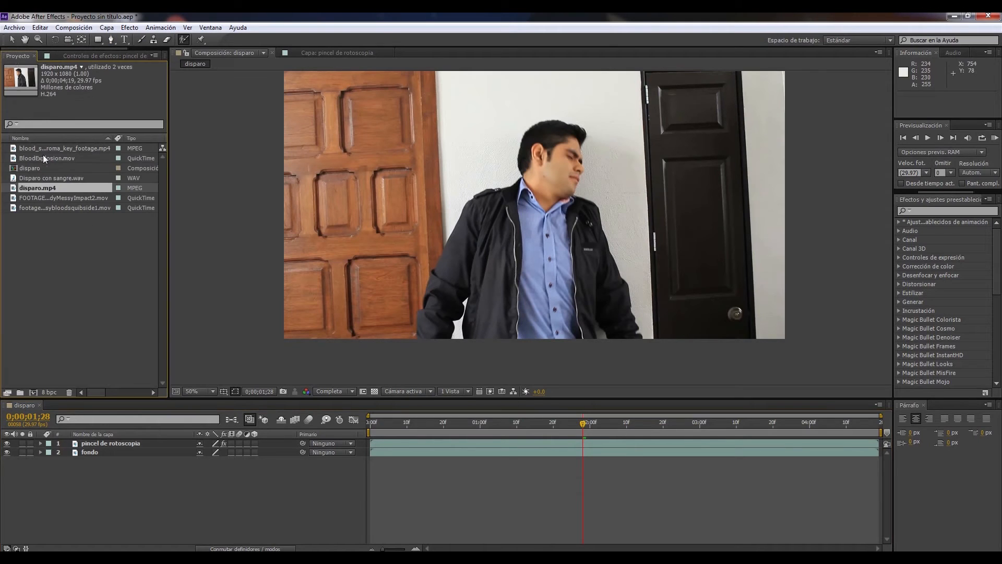
pyautogui.click(86, 248)
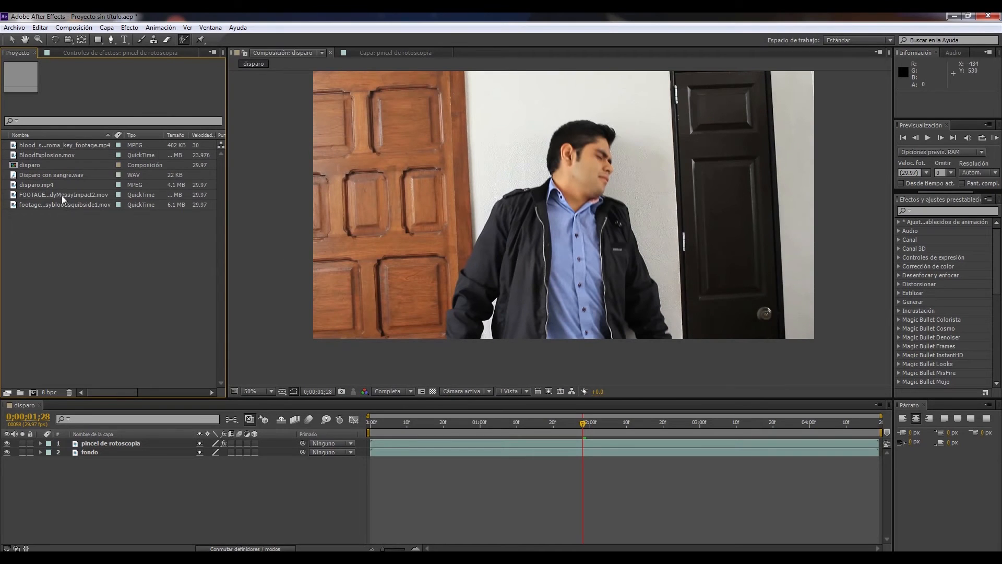
pyautogui.moveTo(61, 195); pyautogui.dragTo(94, 440)
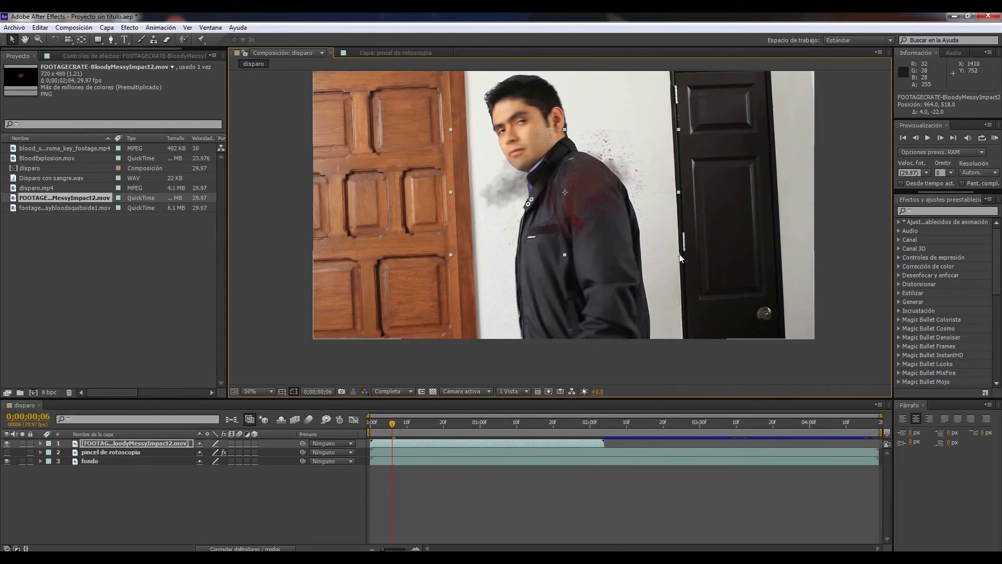
pyautogui.moveTo(678, 255); pyautogui.dragTo(700, 266)
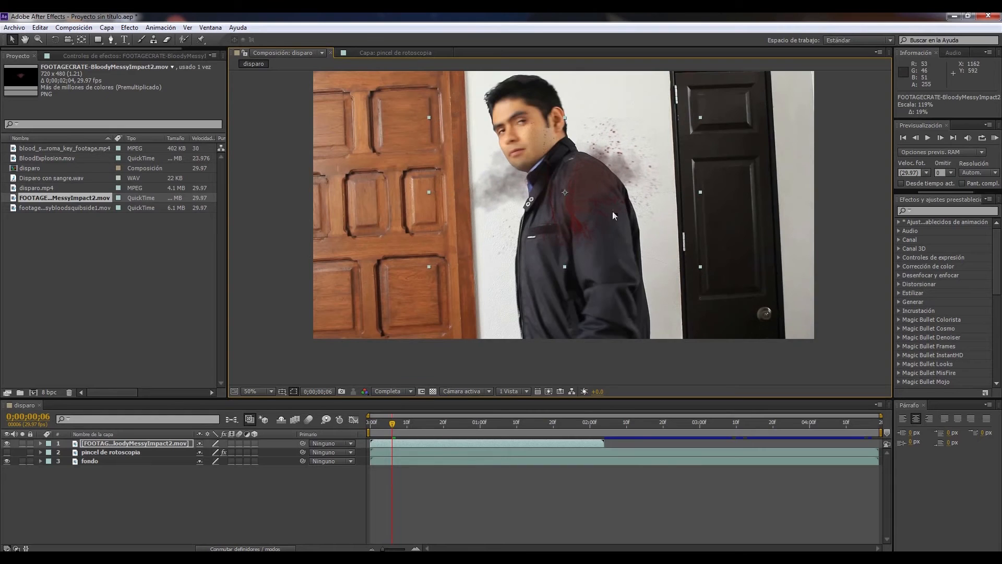
pyautogui.moveTo(615, 197); pyautogui.dragTo(643, 216)
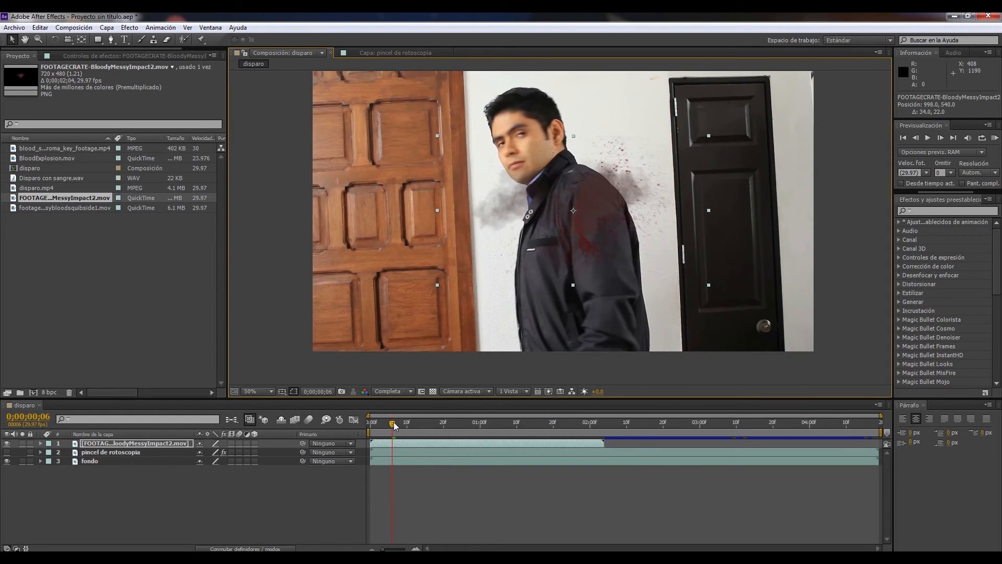
# Shift the blood impact clip to start at 0;00;00;25 and place it over the man's chest at position 1040, 586
pyautogui.moveTo(395, 425); pyautogui.dragTo(461, 425)
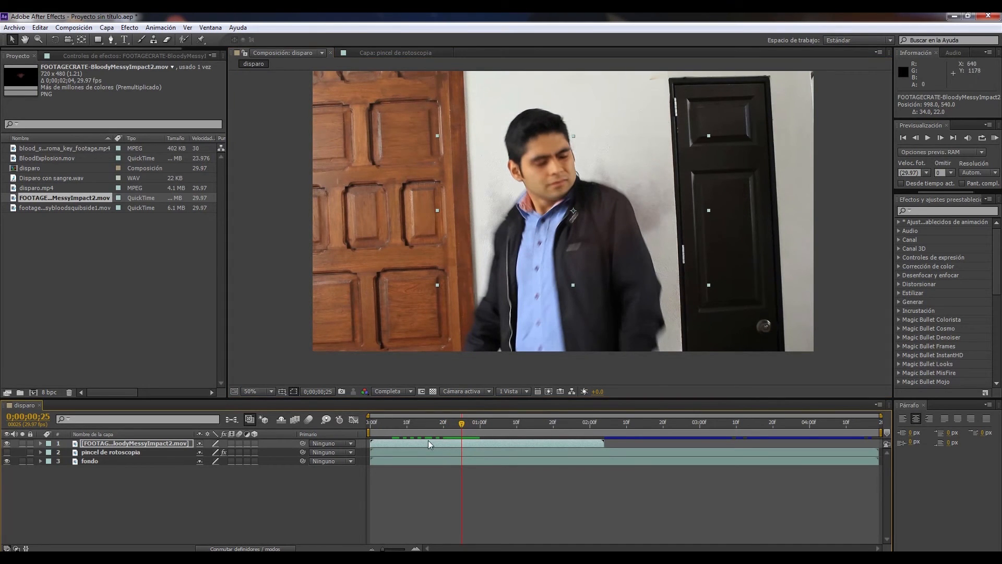
pyautogui.moveTo(413, 443); pyautogui.dragTo(505, 441)
pyautogui.moveTo(502, 423); pyautogui.dragTo(470, 428)
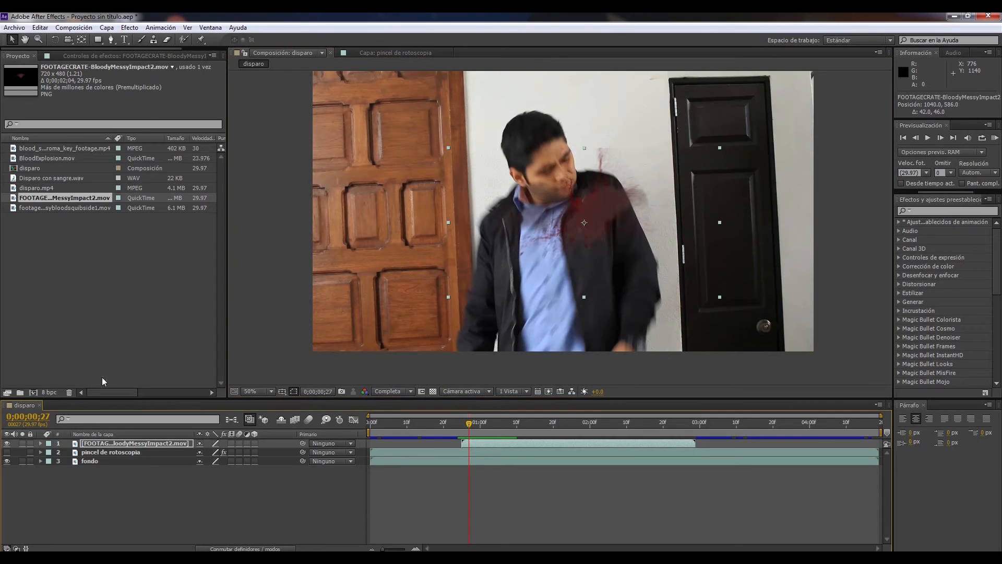
# Set the blood impact layer's blend mode to Superponer and check it up to 0;00;01;03
pyautogui.click(245, 549)
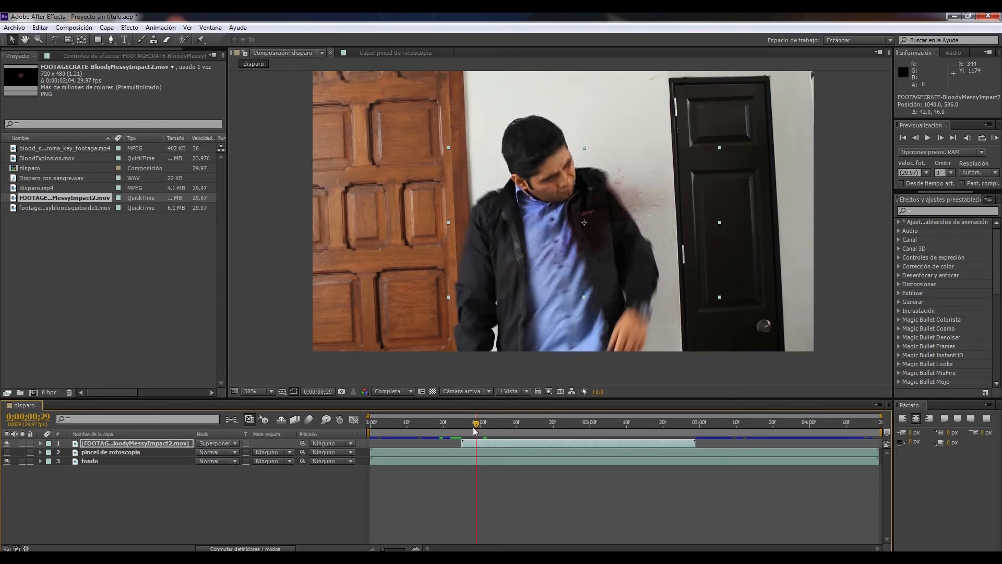
pyautogui.moveTo(472, 424)
pyautogui.mouseDown()
pyautogui.moveTo(502, 426)
pyautogui.moveTo(491, 426)
pyautogui.mouseUp()
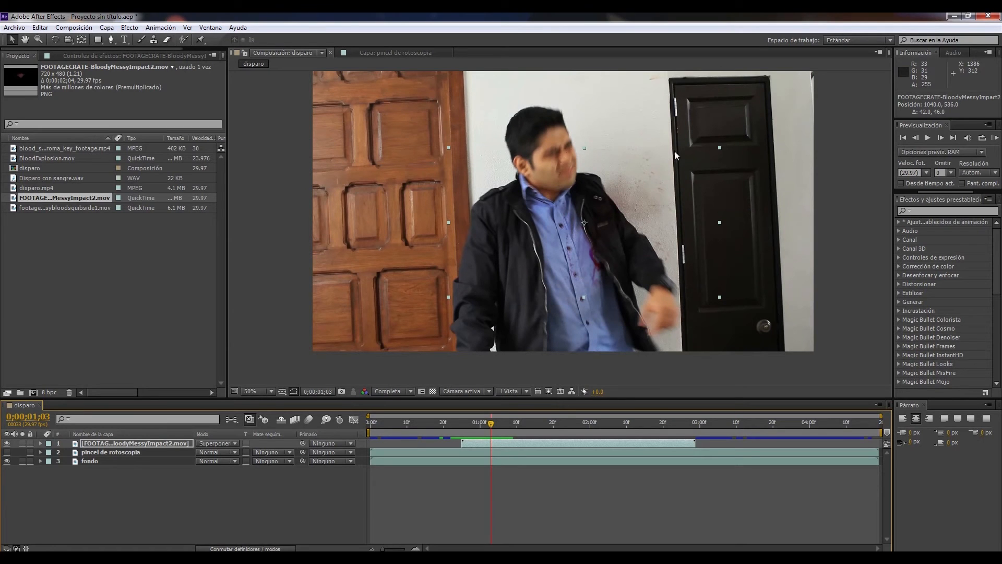
# Draw a rounded seven-point Pen mask on the blood impact layer around the man's torso and the blood spray
pyautogui.click(168, 39)
pyautogui.click(111, 39)
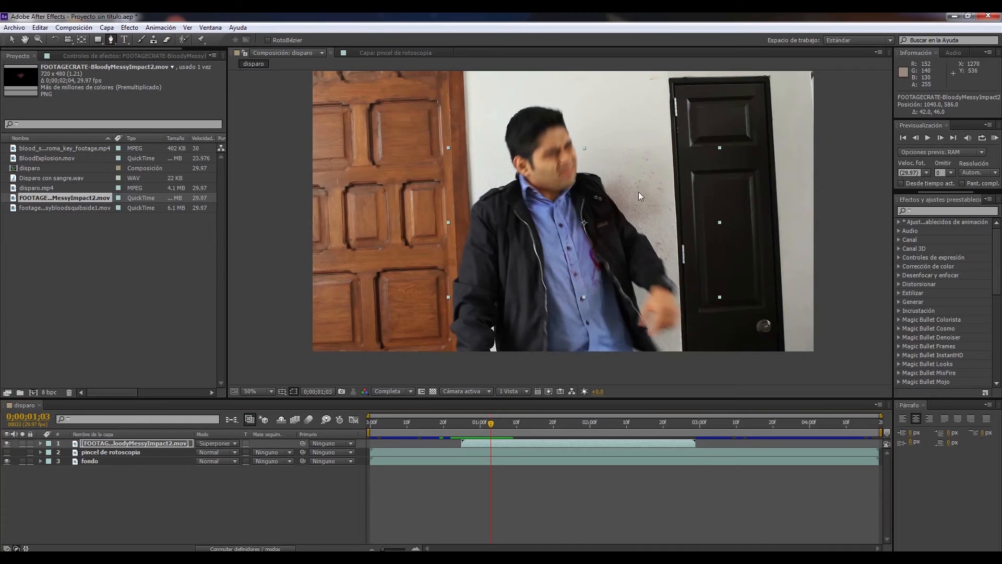
pyautogui.click(467, 160)
pyautogui.moveTo(662, 162); pyautogui.dragTo(691, 208)
pyautogui.moveTo(677, 292); pyautogui.dragTo(671, 299)
pyautogui.moveTo(537, 295); pyautogui.dragTo(479, 227)
pyautogui.moveTo(475, 191); pyautogui.dragTo(472, 181)
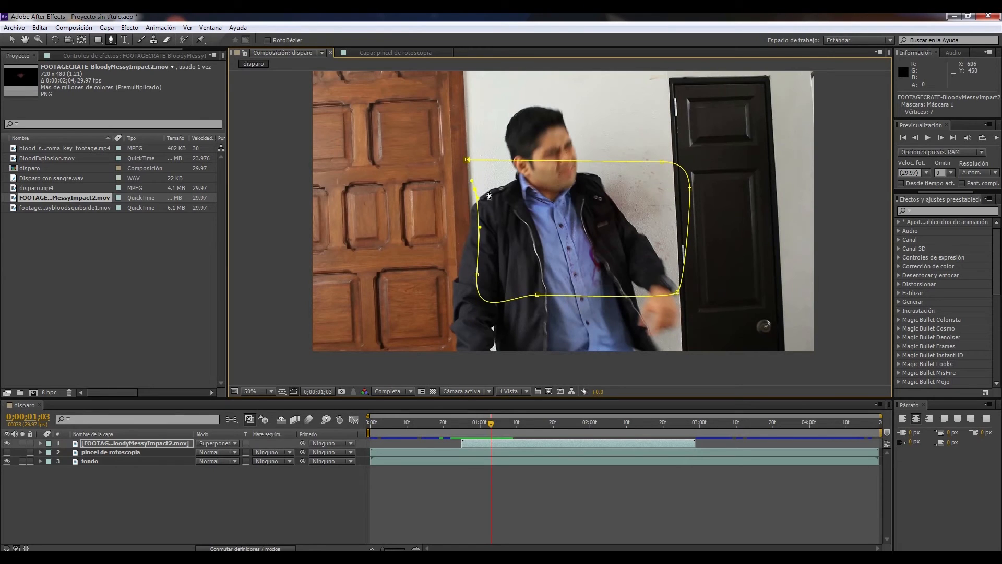
pyautogui.press('v')
# Reveal the blood impact layer's mask properties and set its Calado de máscara to 20 pixels
pyautogui.click(129, 443)
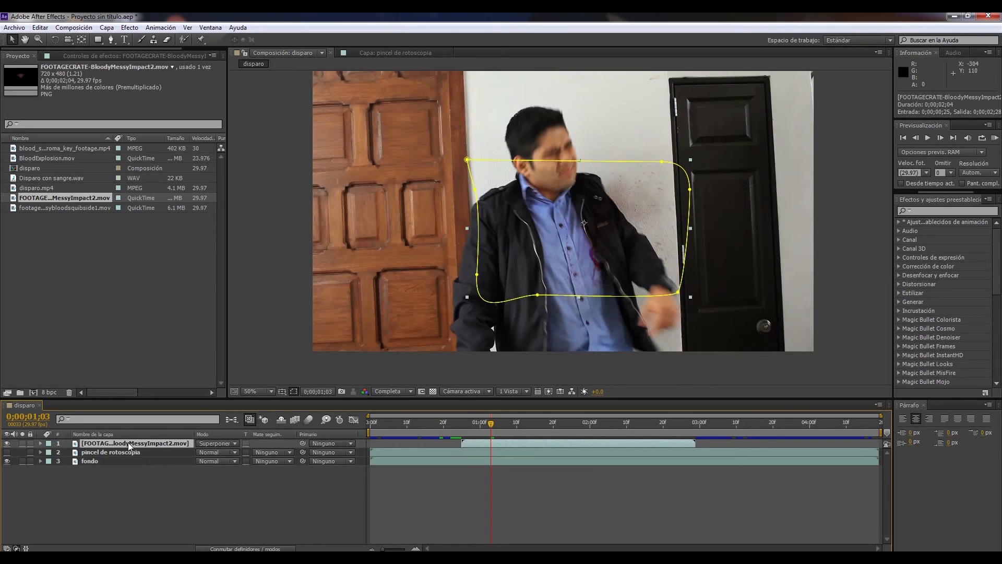
pyautogui.press('m')
pyautogui.press('m')
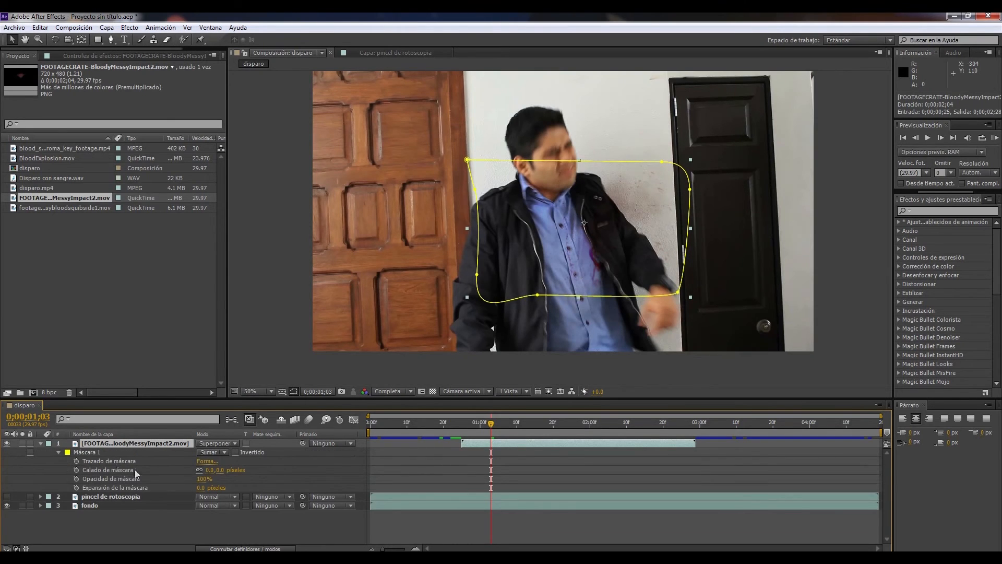
pyautogui.moveTo(219, 473); pyautogui.dragTo(224, 469)
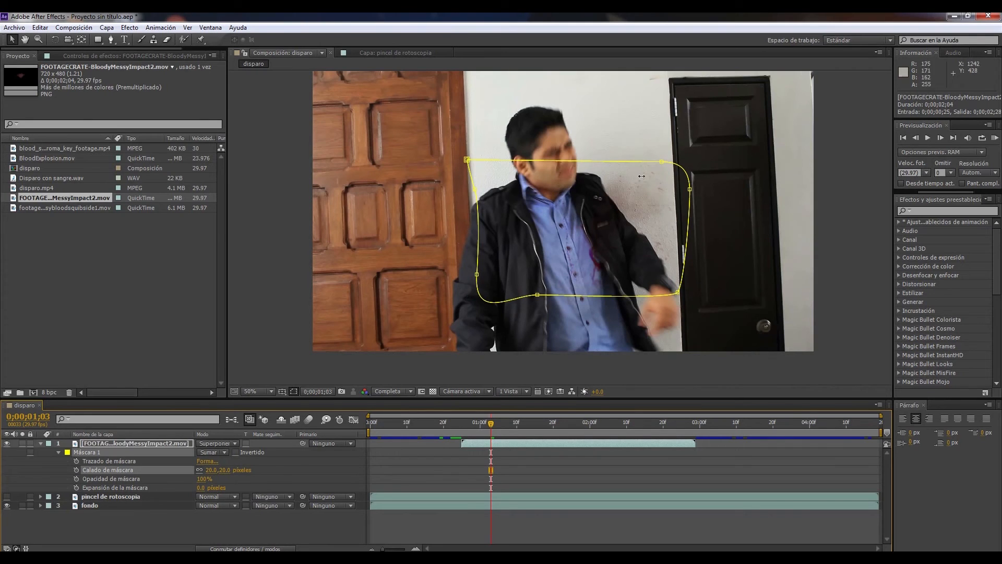
# Pull the two upper corner points of the mask slightly inward and preview the blood around 0;00;01;00
pyautogui.click(662, 162)
pyautogui.moveTo(662, 162); pyautogui.dragTo(649, 165)
pyautogui.moveTo(466, 160); pyautogui.dragTo(472, 165)
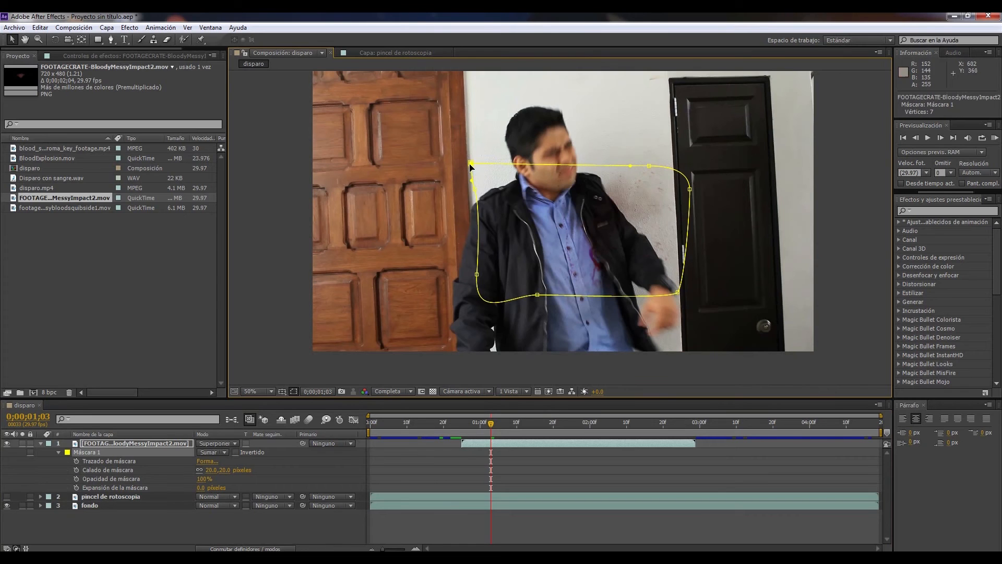
pyautogui.click(519, 528)
pyautogui.moveTo(491, 425); pyautogui.dragTo(475, 449)
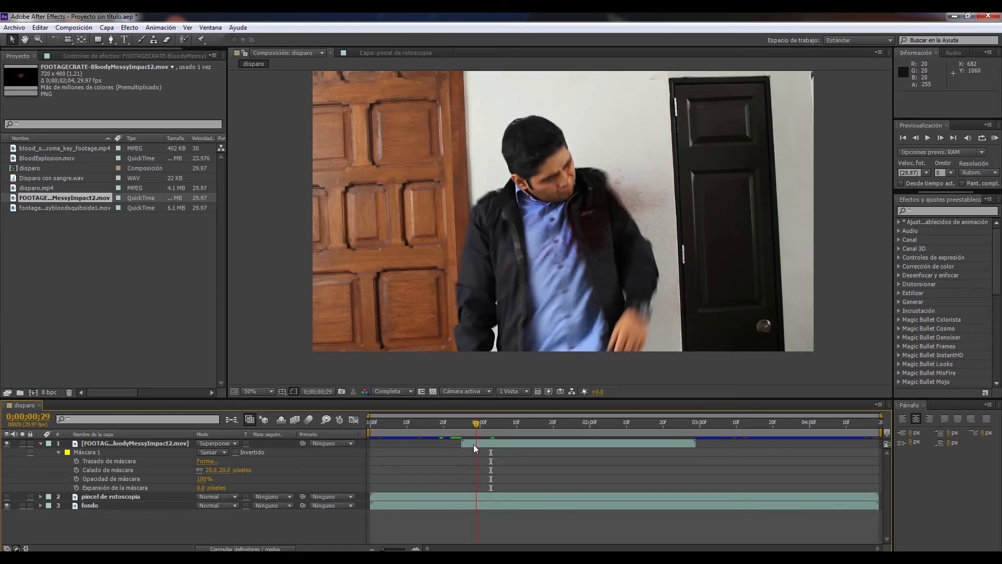
pyautogui.moveTo(476, 448); pyautogui.dragTo(480, 448)
# Collapse the blood impact layer's properties and add BloodExplosion.mov between the pincel de rotoscopia and fondo layers
pyautogui.click(57, 208)
pyautogui.click(45, 199)
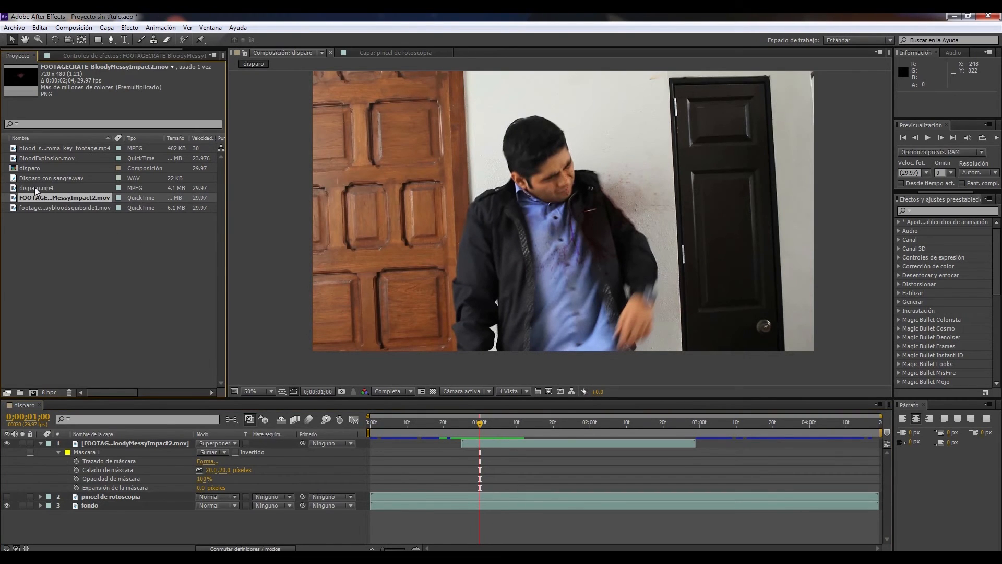
pyautogui.click(36, 189)
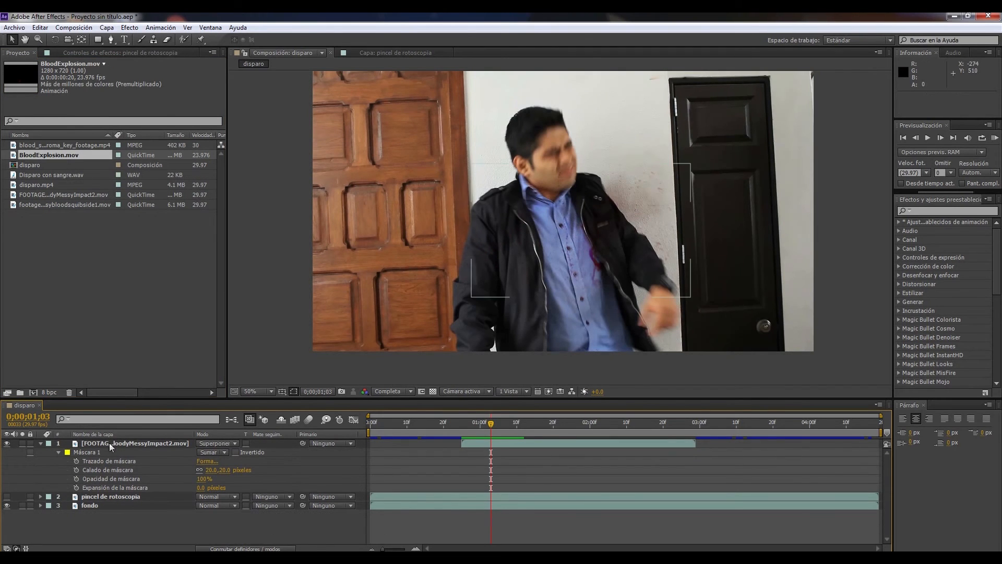
pyautogui.click(41, 444)
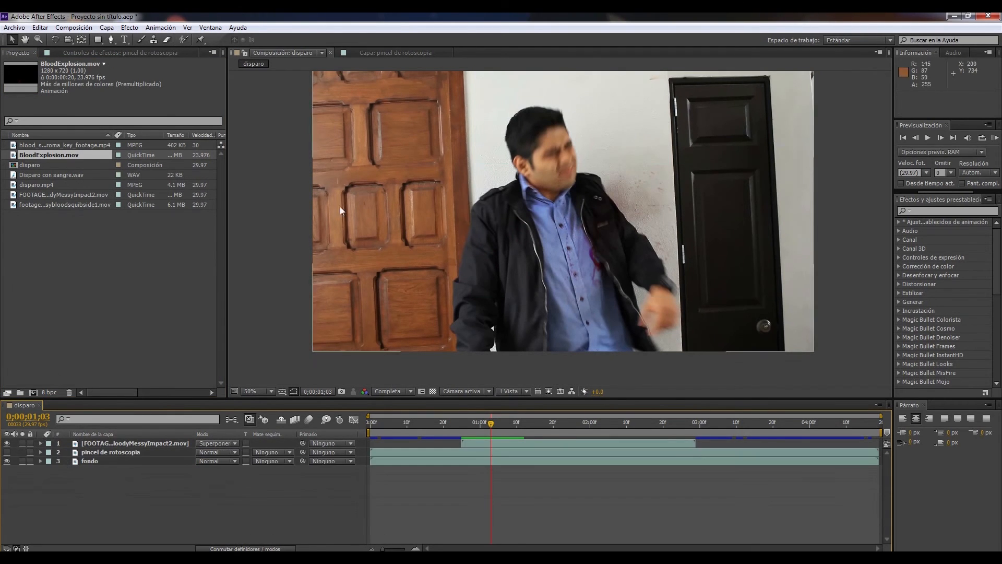
pyautogui.moveTo(67, 158); pyautogui.dragTo(103, 460)
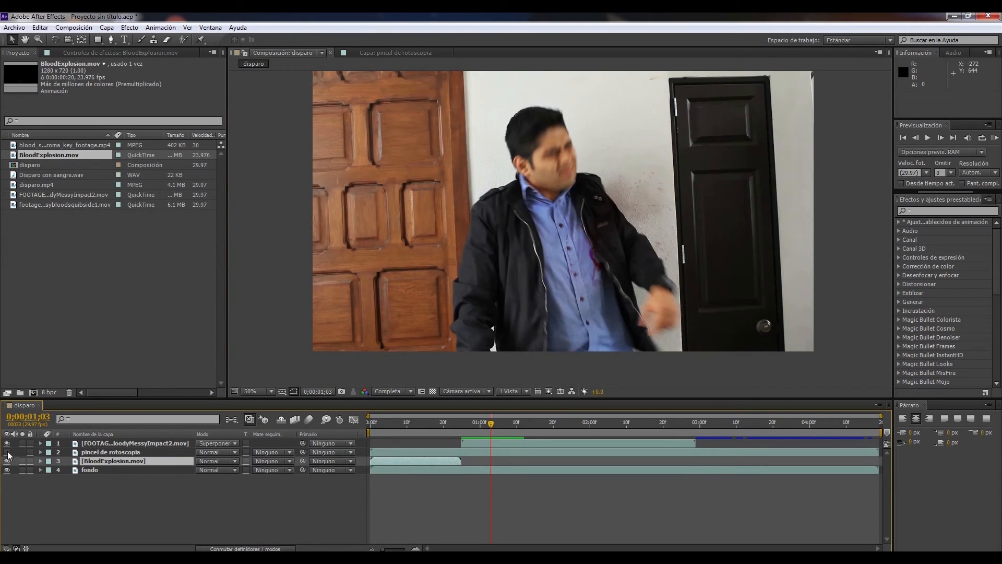
# Lock the blood impact, pincel de rotoscopia and fondo layers, leaving only BloodExplosion.mov editable
pyautogui.click(31, 444)
pyautogui.click(30, 453)
pyautogui.click(30, 471)
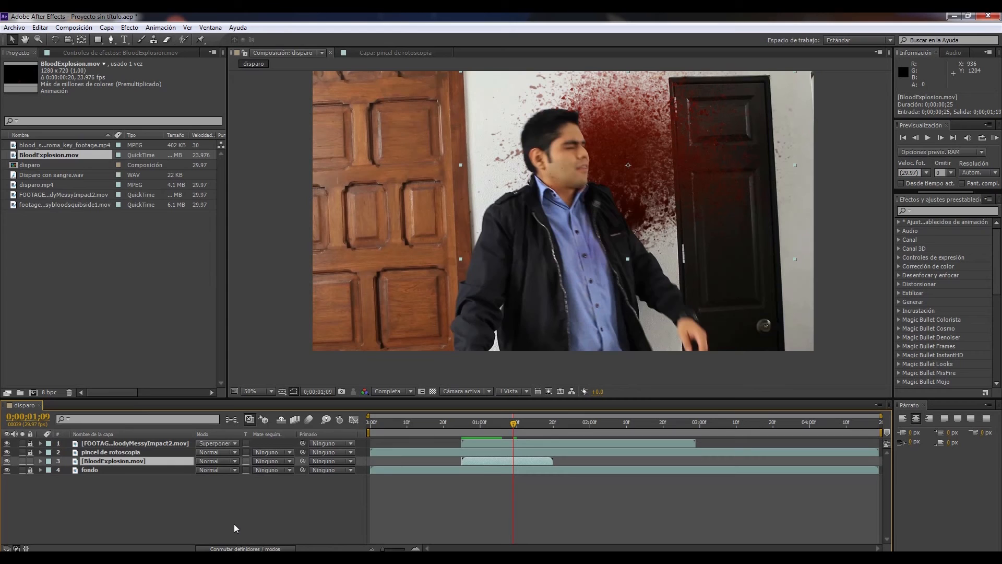
# Try the Superponer blend mode on the BloodExplosion layer, and set it to Multiplicar instead
pyautogui.click(235, 462)
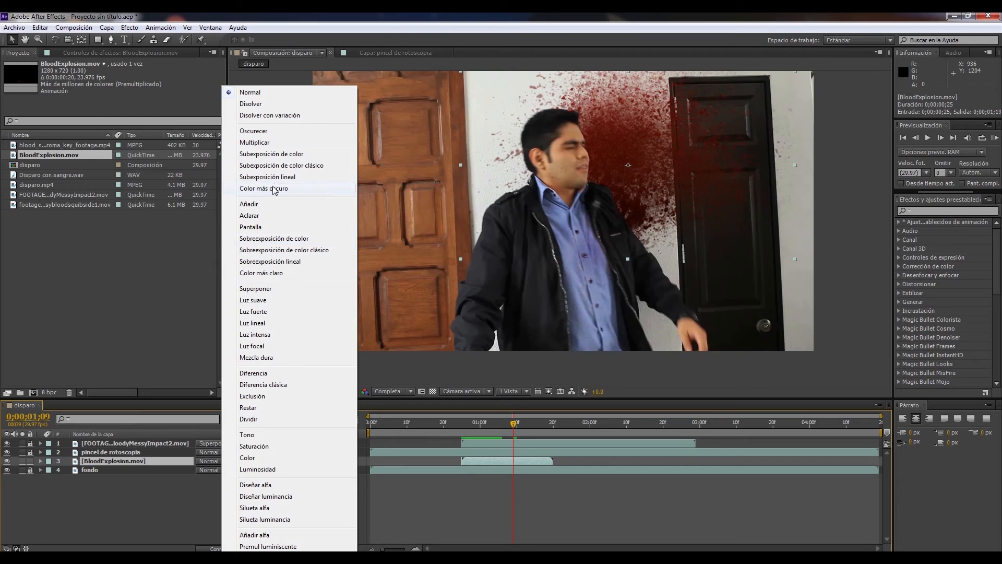
pyautogui.click(256, 289)
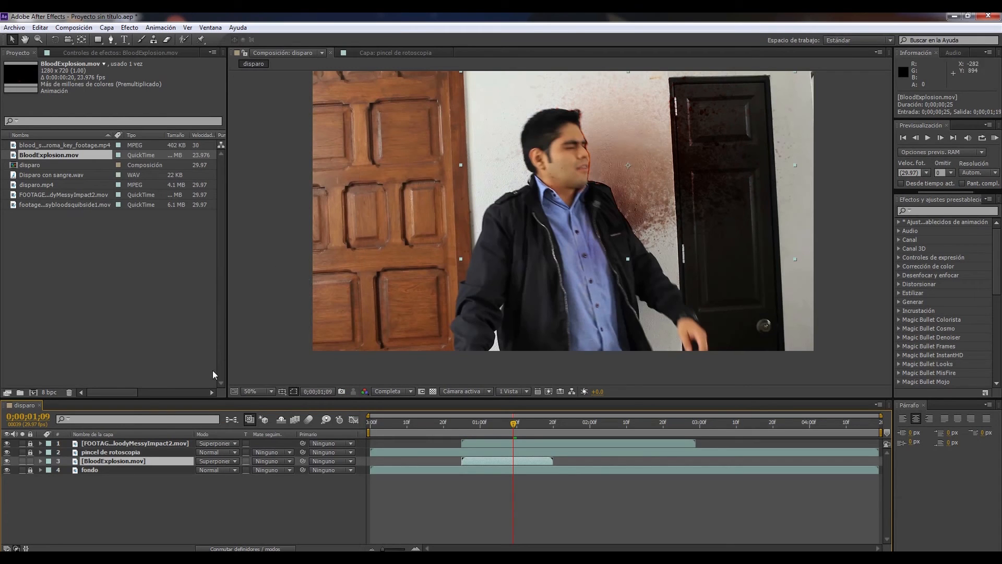
pyautogui.click(232, 461)
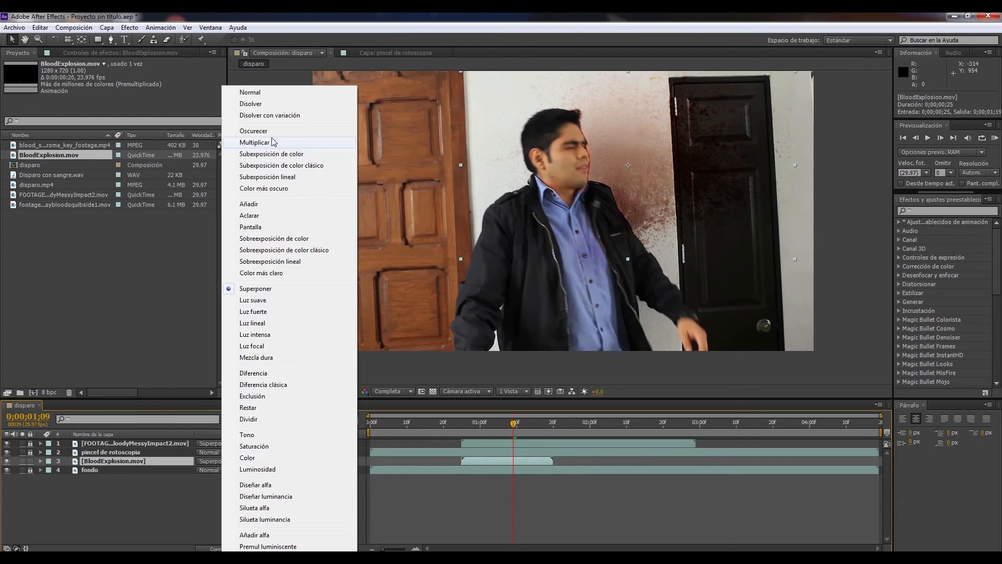
pyautogui.click(254, 142)
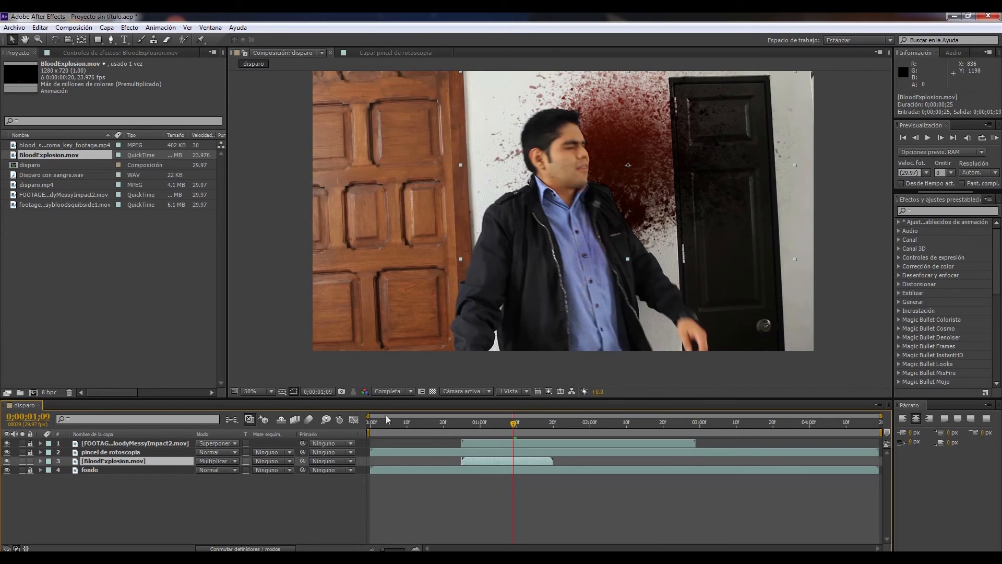
# Go to 0;00;00;26 and hide the BloodExplosion, pincel de rotoscopia and blood impact layers
pyautogui.moveTo(515, 423); pyautogui.dragTo(467, 483)
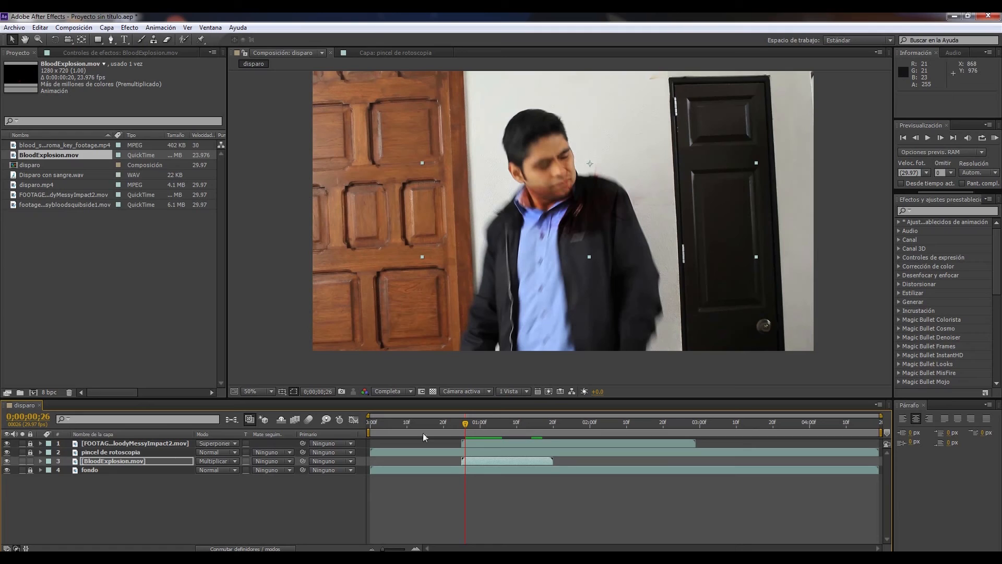
pyautogui.click(131, 475)
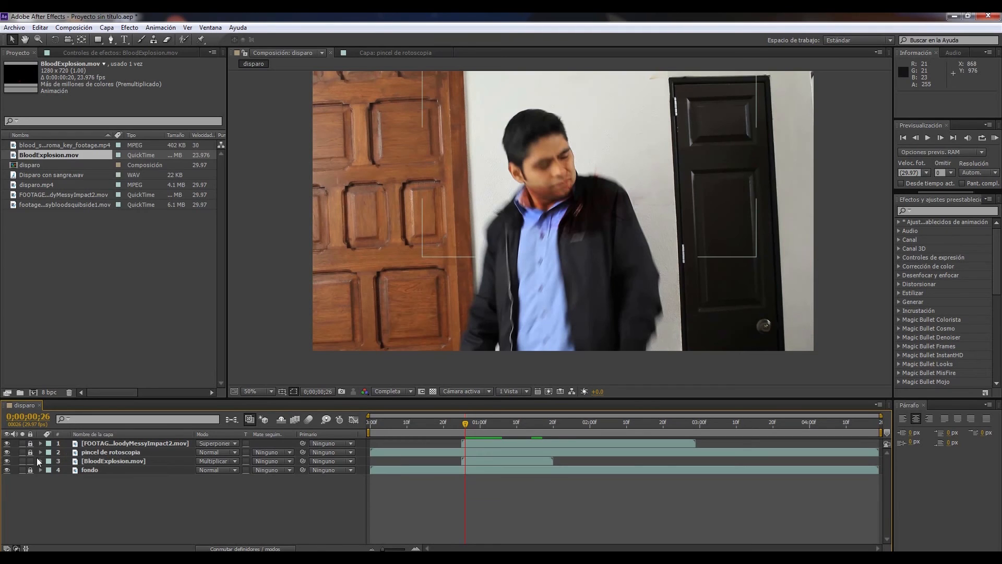
pyautogui.click(6, 461)
pyautogui.moveTo(8, 452); pyautogui.dragTo(7, 443)
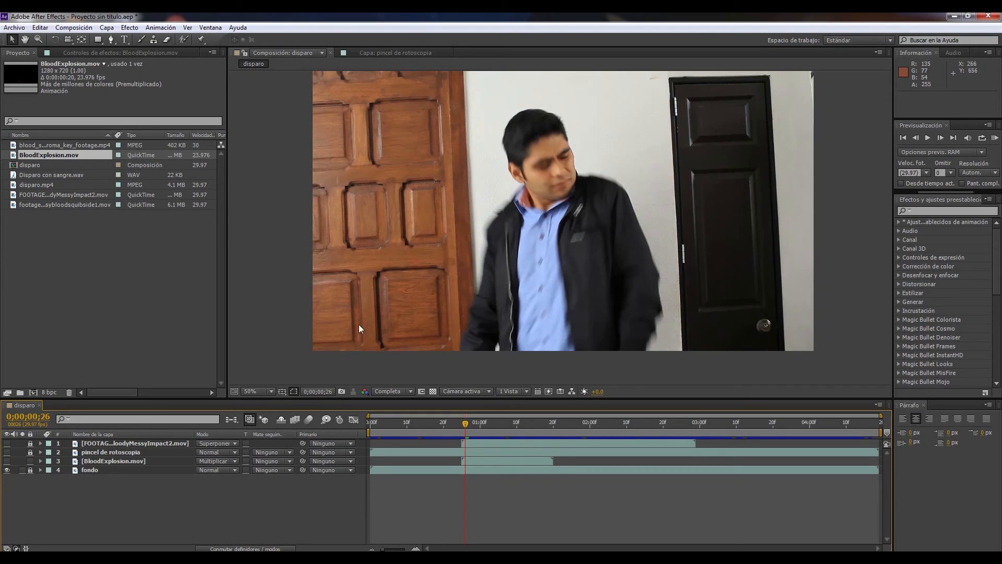
# Show the BloodExplosion layer, advance to 0;00;01;04 and turn the pincel de rotoscopia layer back on over it
pyautogui.click(6, 461)
pyautogui.click(102, 464)
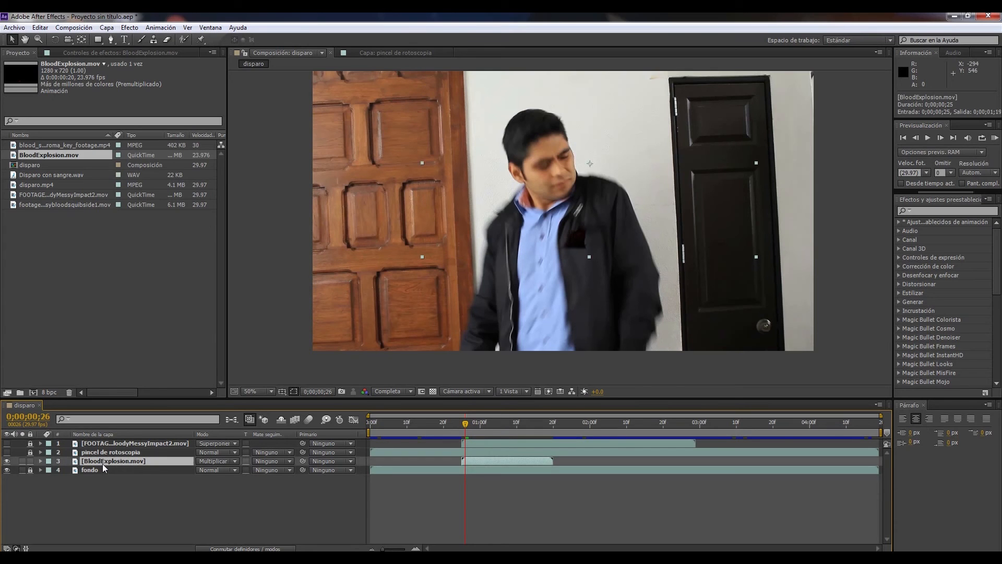
pyautogui.moveTo(466, 426); pyautogui.dragTo(494, 426)
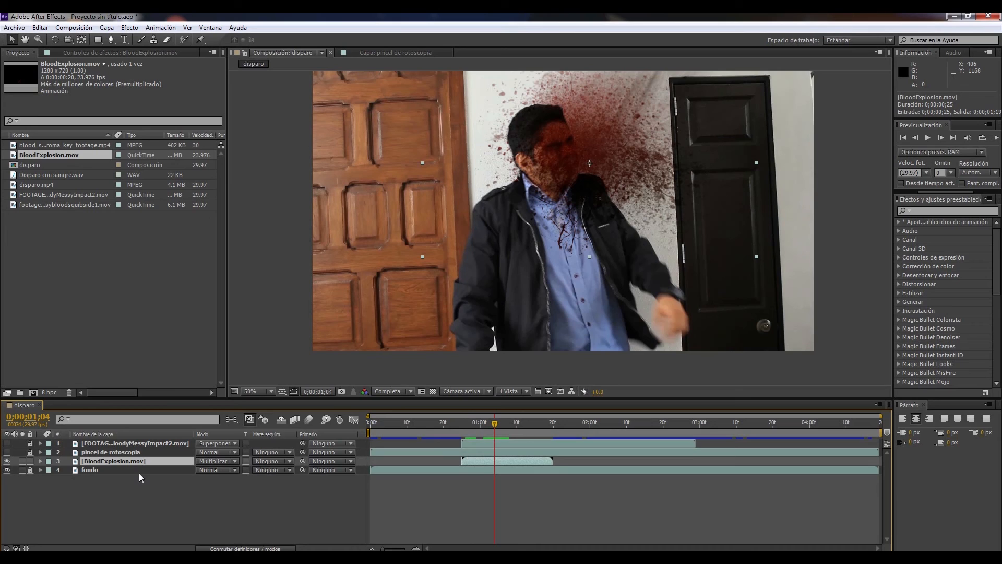
pyautogui.click(7, 452)
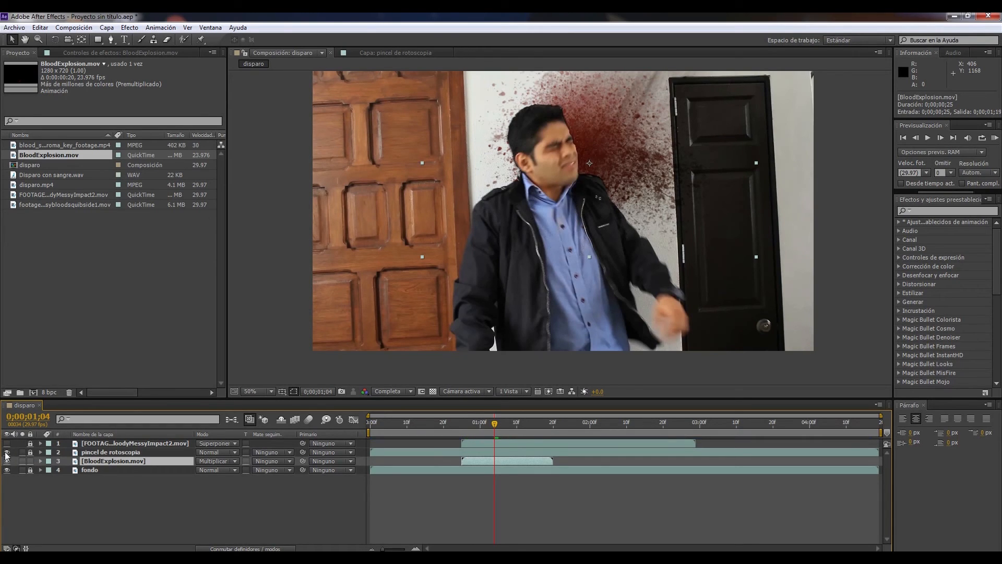
# Toggle the pincel de rotoscopia layer to compare, turn the blood impact layer back on and scrub forward through the shot
pyautogui.click(7, 453)
pyautogui.click(7, 452)
pyautogui.click(7, 453)
pyautogui.click(7, 452)
pyautogui.click(6, 444)
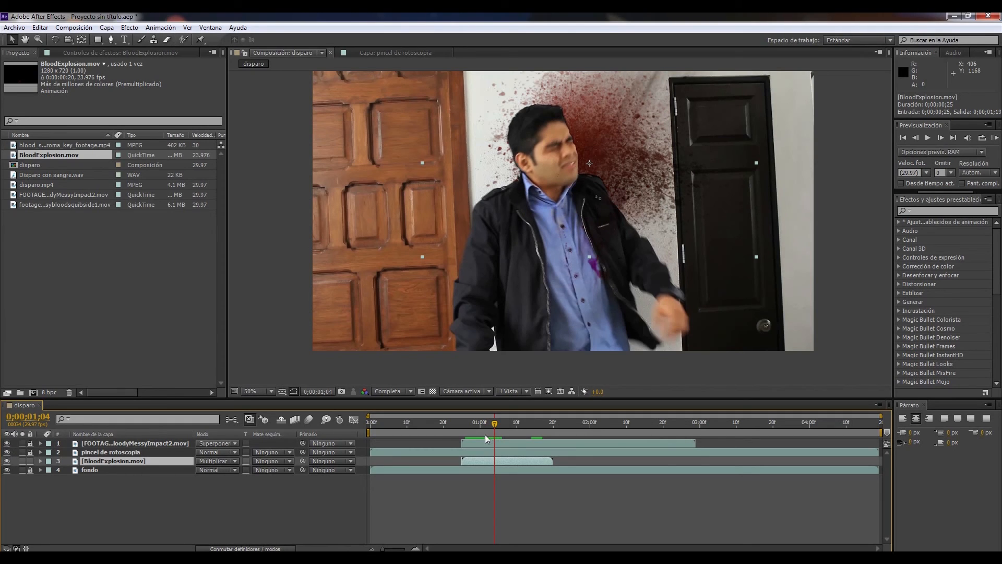
pyautogui.moveTo(496, 426); pyautogui.dragTo(566, 431)
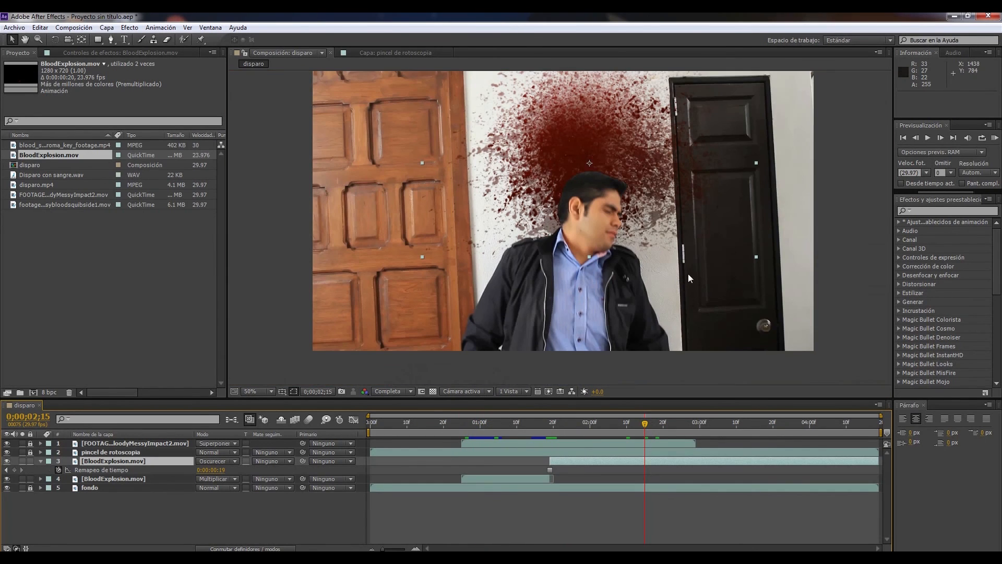
# Widen the effects panel, search for "cc sme" and apply CC Smear to the held BloodExplosion layer, with the Selection tool active
pyautogui.moveTo(688, 274); pyautogui.dragTo(645, 267)
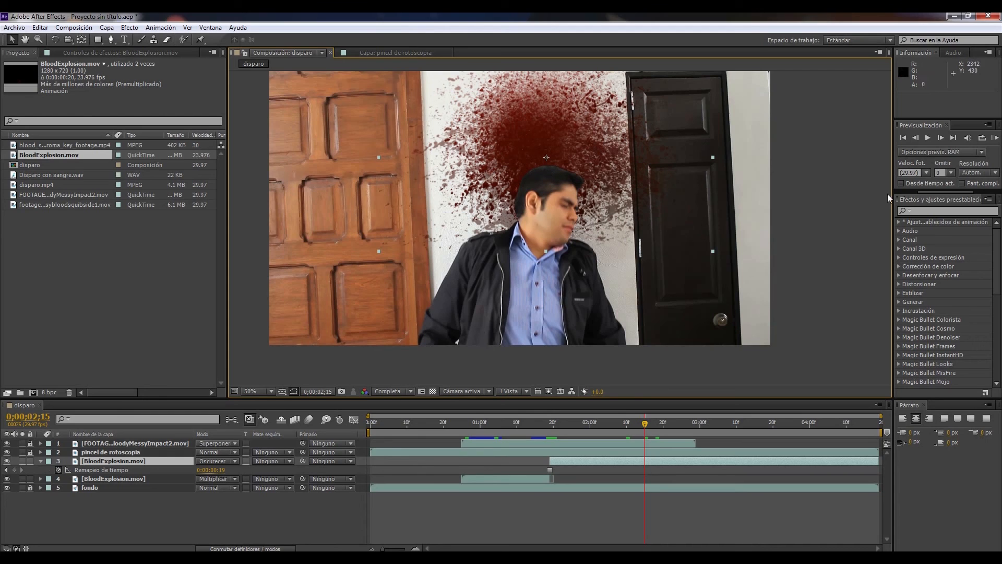
pyautogui.click(921, 210)
pyautogui.moveTo(894, 209); pyautogui.dragTo(744, 208)
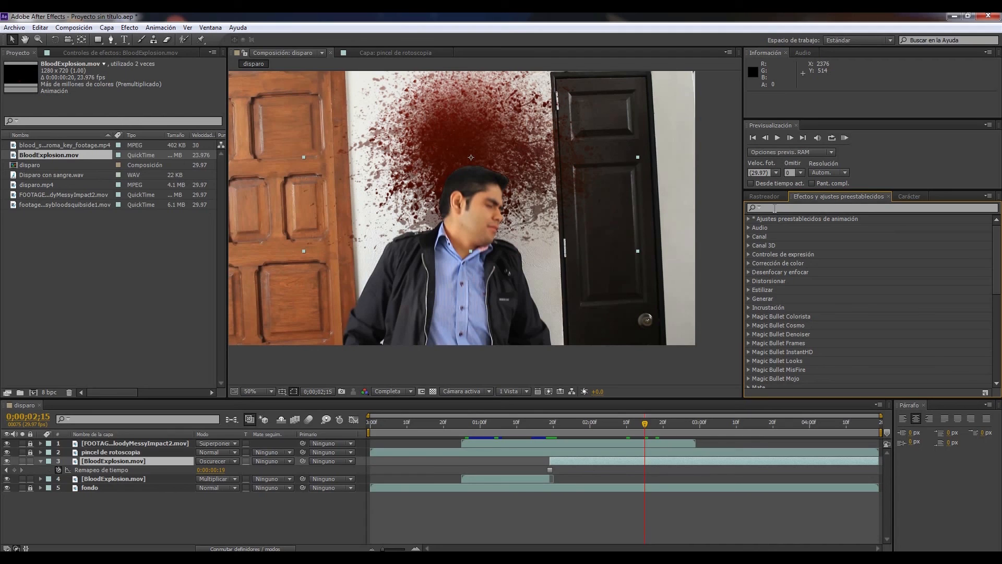
pyautogui.press('c')
pyautogui.click(775, 208)
pyautogui.write('cc')
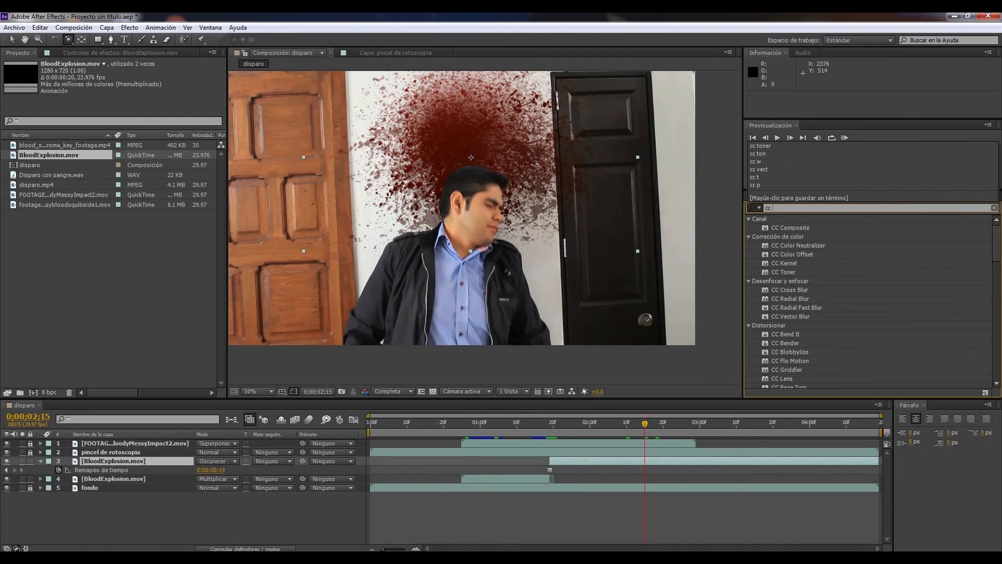
pyautogui.write(' sme')
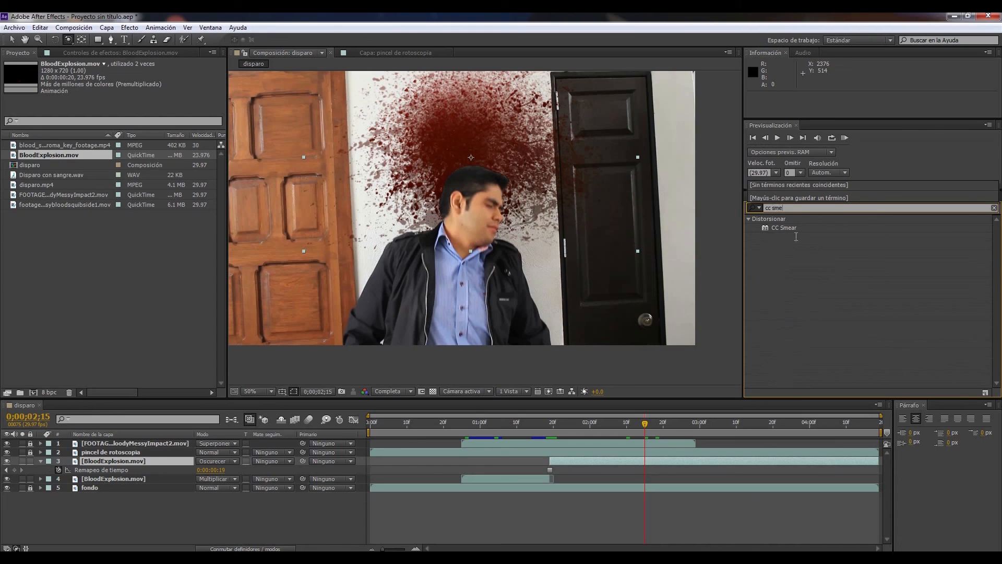
pyautogui.click(795, 229)
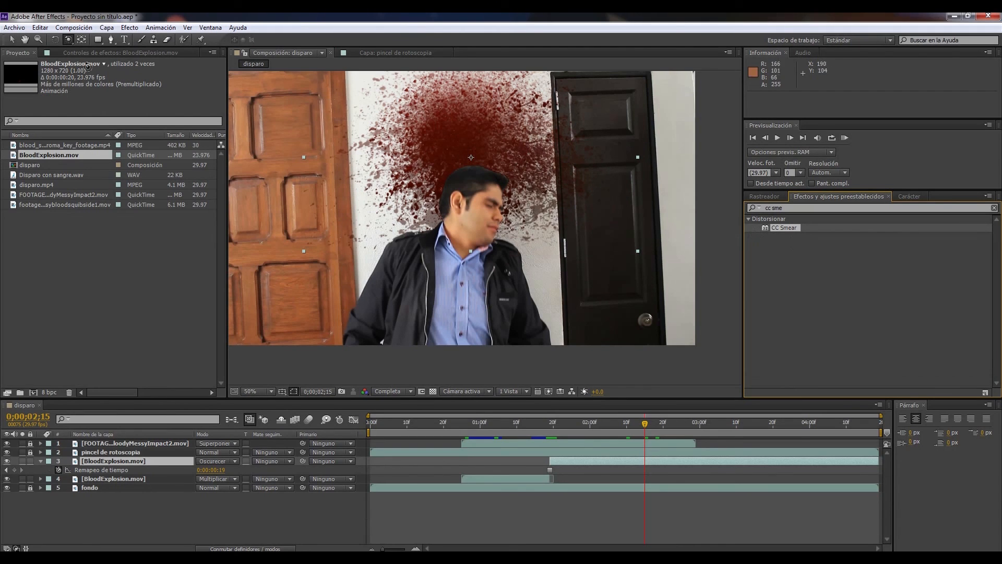
pyautogui.click(13, 40)
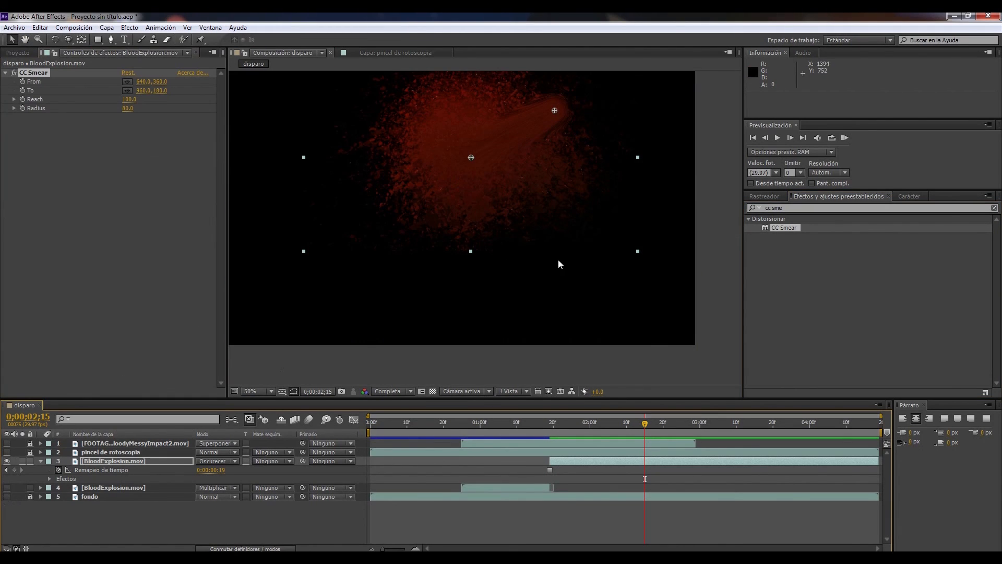
# Place CC Smear's From point at 640, 392 and To point at 640, 448, with To keyframed at 0;00;02;12
pyautogui.moveTo(455, 243); pyautogui.dragTo(501, 279)
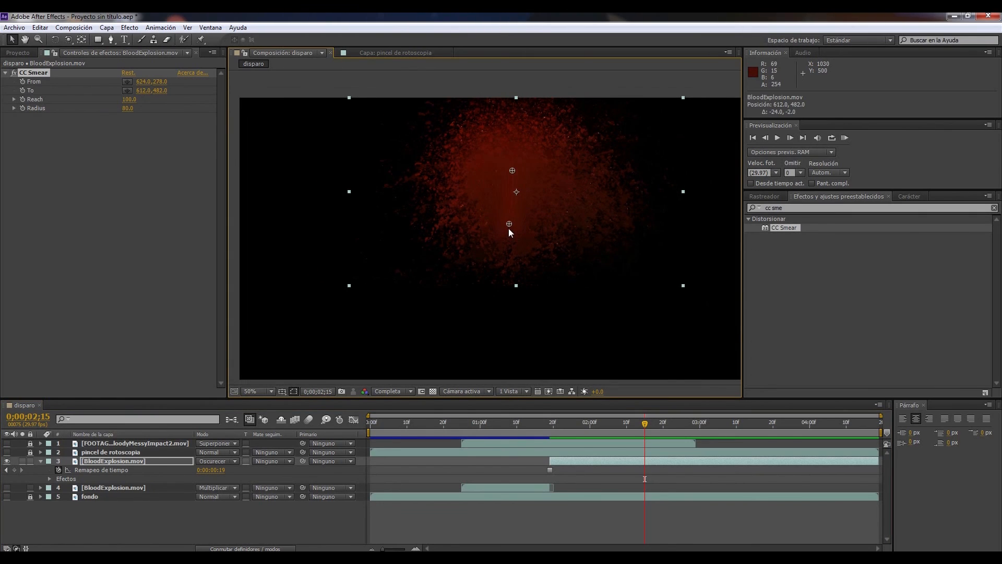
pyautogui.moveTo(509, 171)
pyautogui.mouseDown()
pyautogui.moveTo(516, 180)
pyautogui.moveTo(504, 182)
pyautogui.mouseUp()
pyautogui.moveTo(505, 236); pyautogui.dragTo(504, 230)
pyautogui.moveTo(504, 216); pyautogui.dragTo(511, 222)
pyautogui.moveTo(507, 246); pyautogui.dragTo(507, 258)
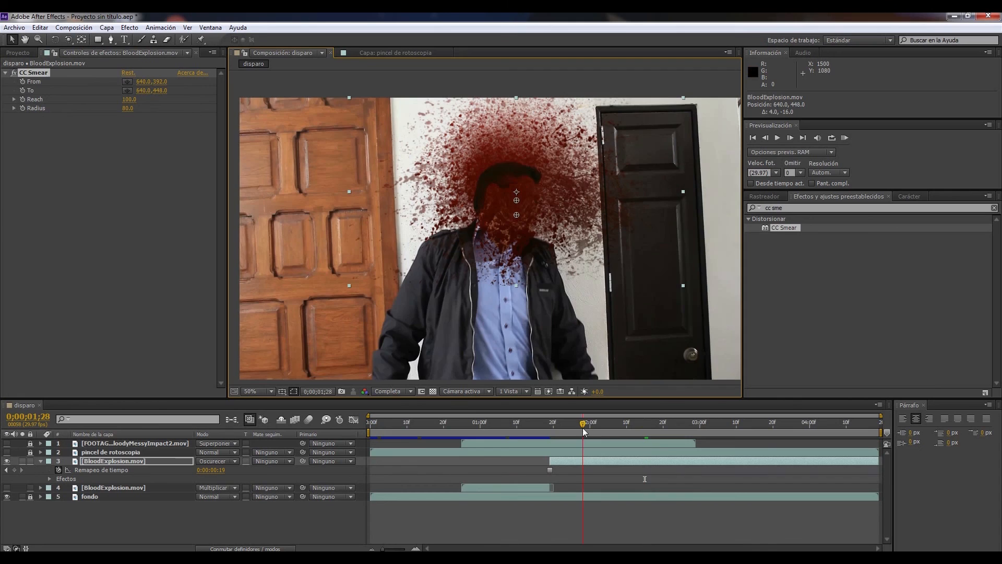
pyautogui.moveTo(584, 427); pyautogui.dragTo(644, 429)
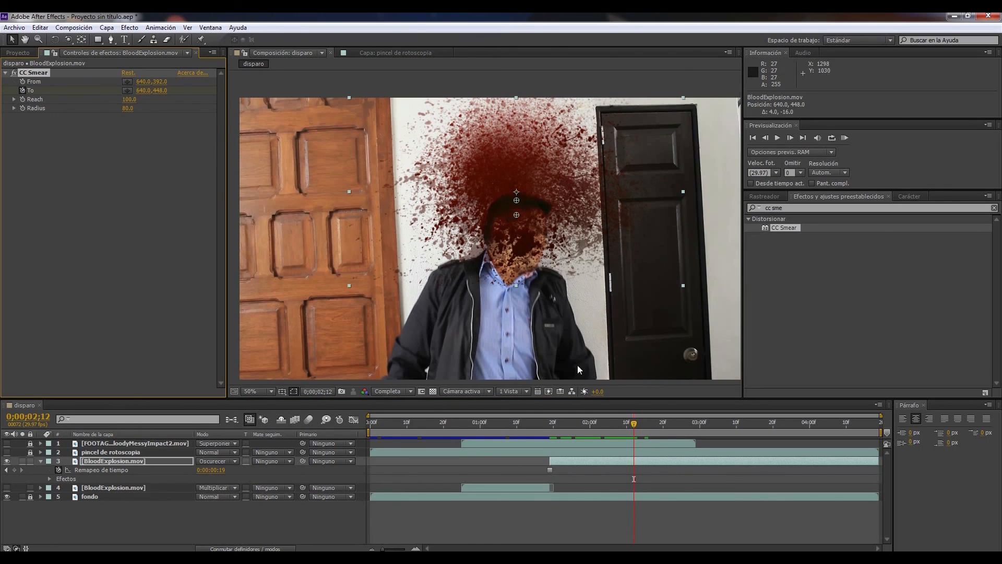
# At 0;00;04;17, place CC Smear's From at 628, 394 and To at 648, 796, and set Radius to 73
pyautogui.moveTo(635, 426); pyautogui.dragTo(865, 438)
pyautogui.click(873, 431)
pyautogui.moveTo(129, 108); pyautogui.dragTo(154, 111)
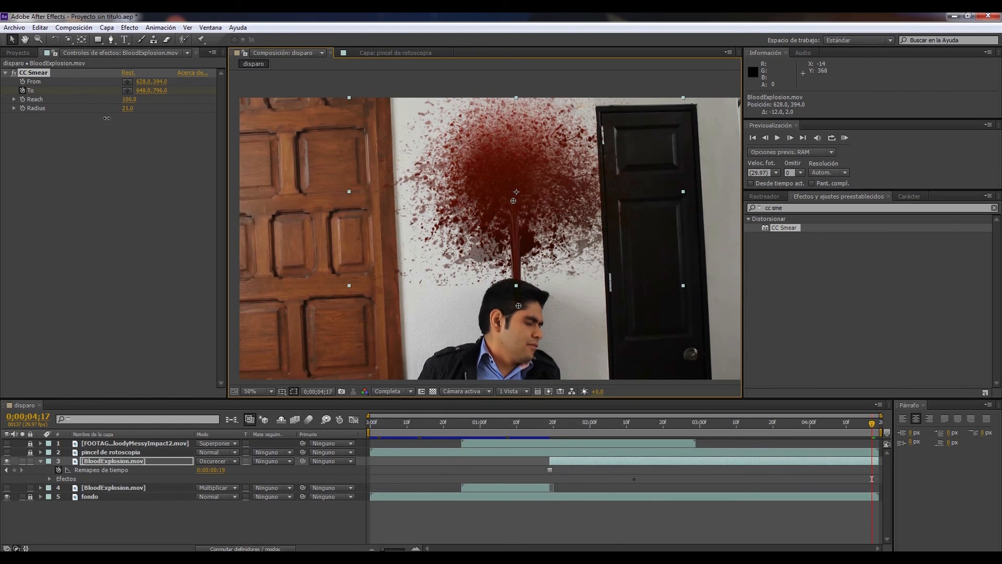
pyautogui.moveTo(100, 119); pyautogui.dragTo(142, 124)
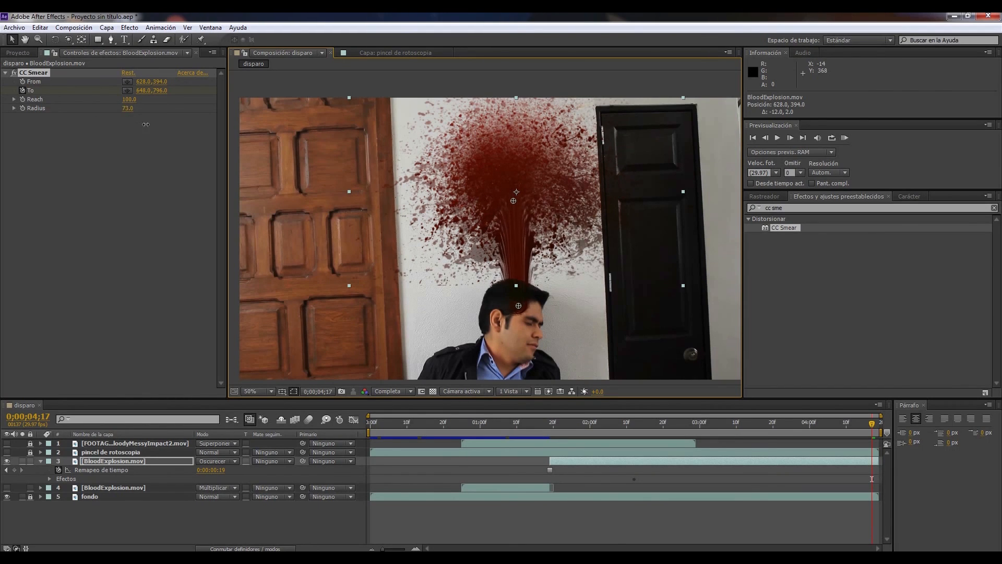